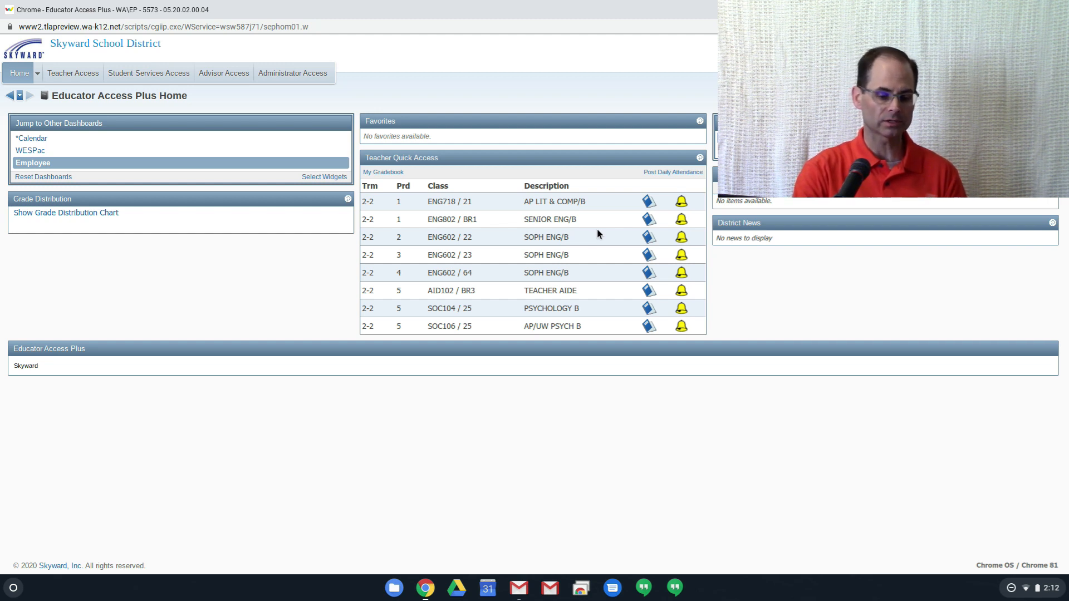
- Open the gradebook for the period 1 AP LIT & COMP/B class and start adding an assignment
left_click(645, 205)
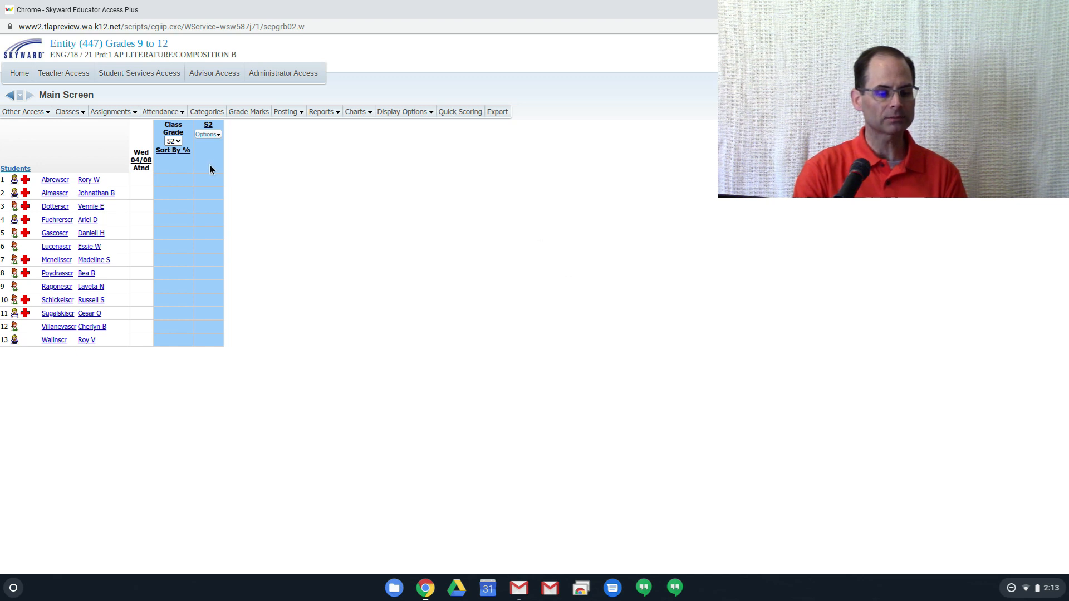
left_click(126, 115)
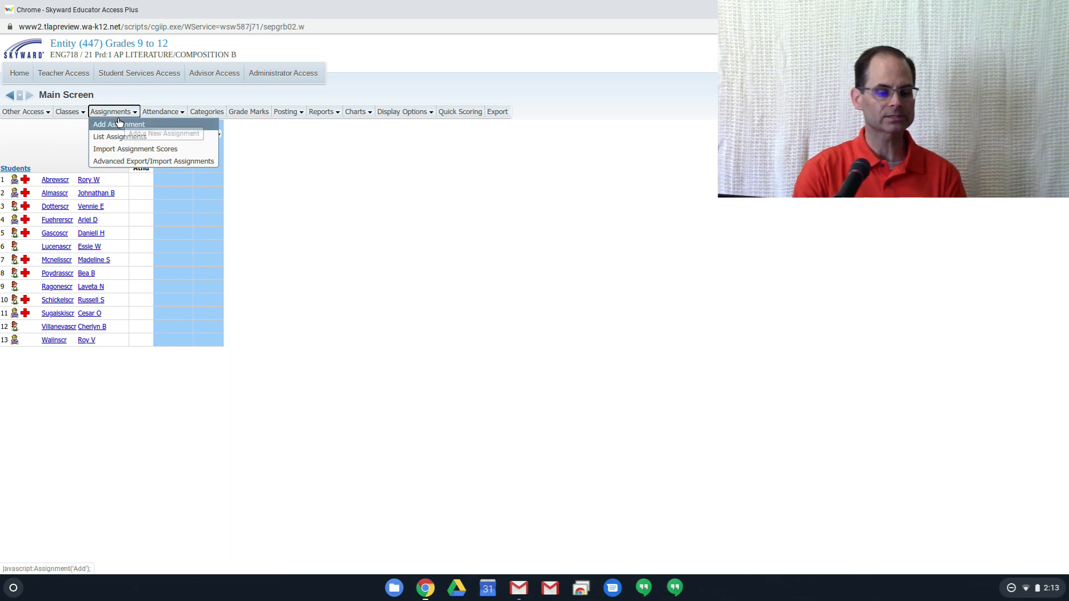
left_click(118, 124)
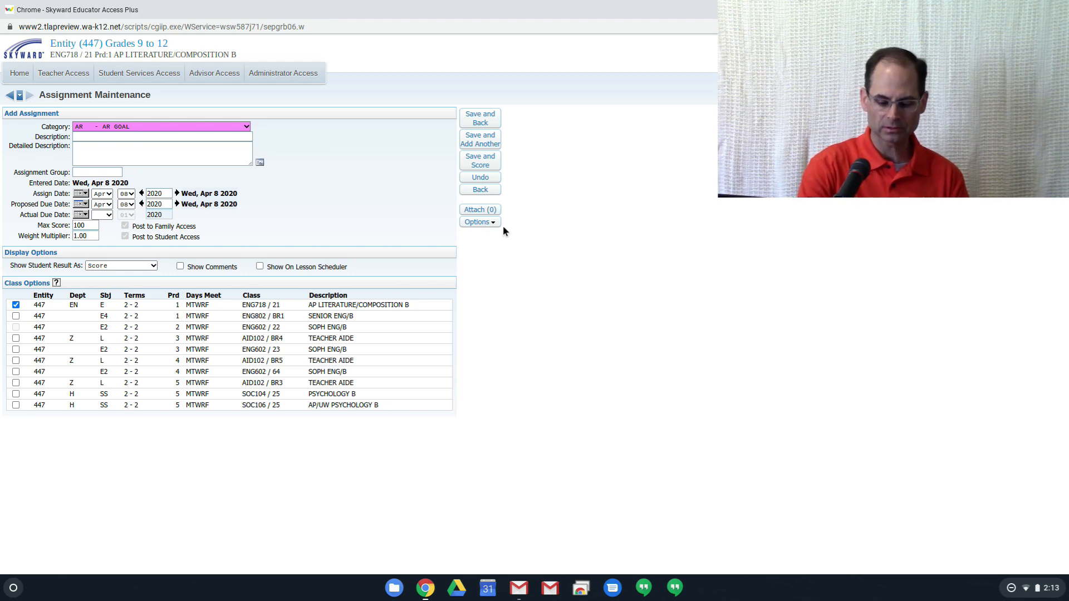
key("ctrl+plus")
key("ctrl+plus")
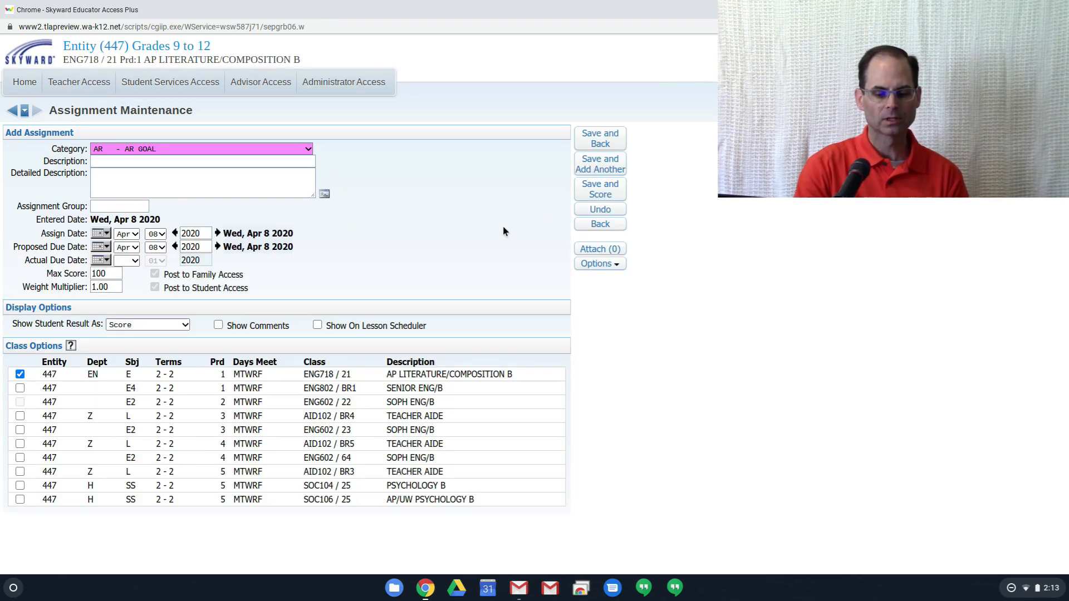
- Check the Create Online Assignment option on the new assignment form and return to the gradebook without saving
left_click(611, 265)
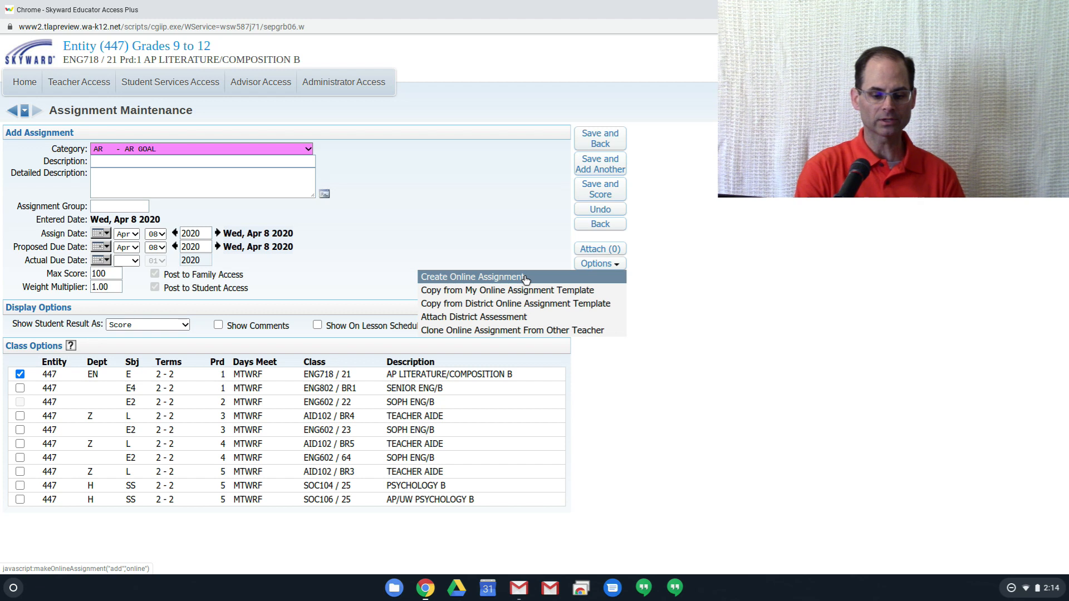
left_click(526, 277)
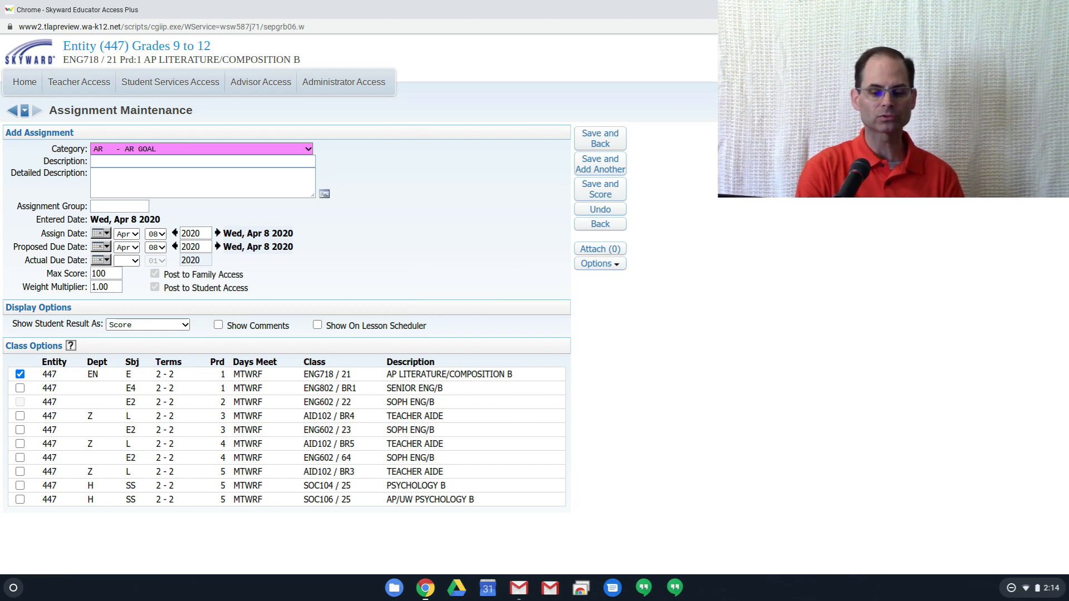
left_click(12, 111)
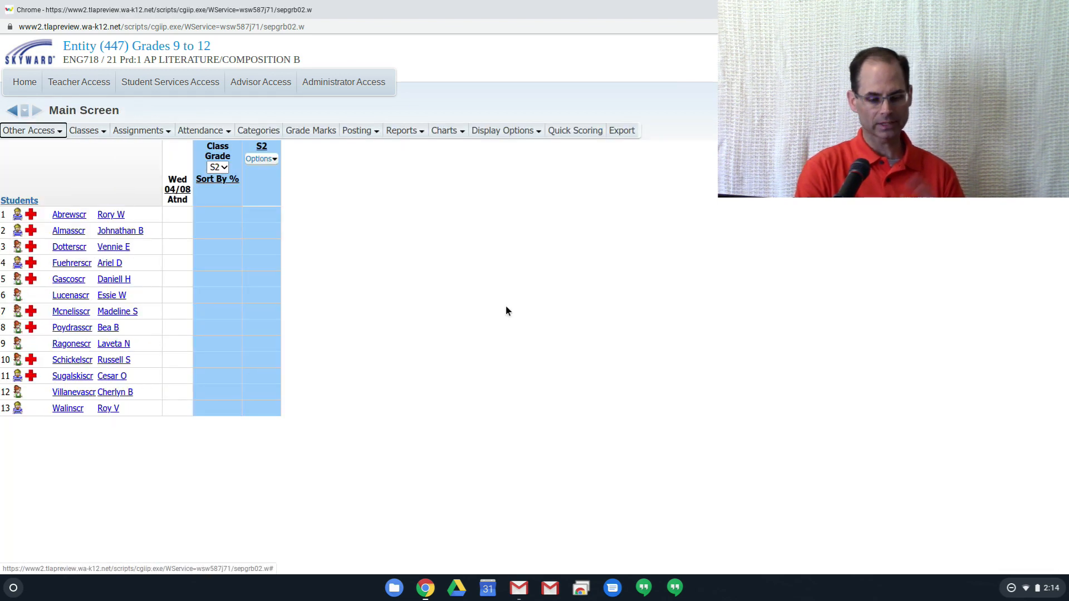
- Open the online assignment templates from the gradebook and start a new template in a maximized window
left_click(44, 134)
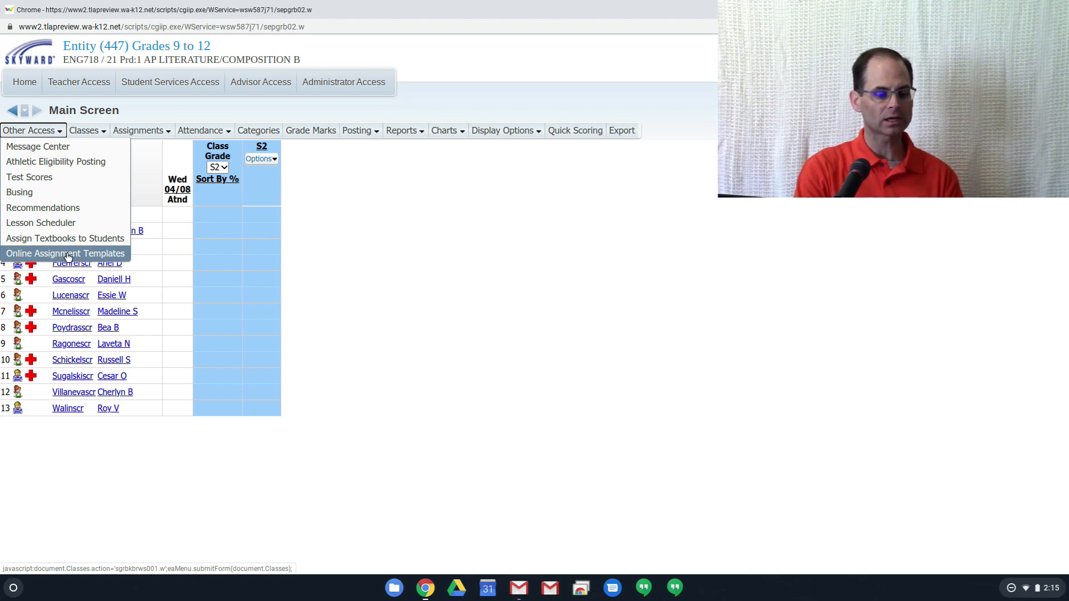
left_click(67, 254)
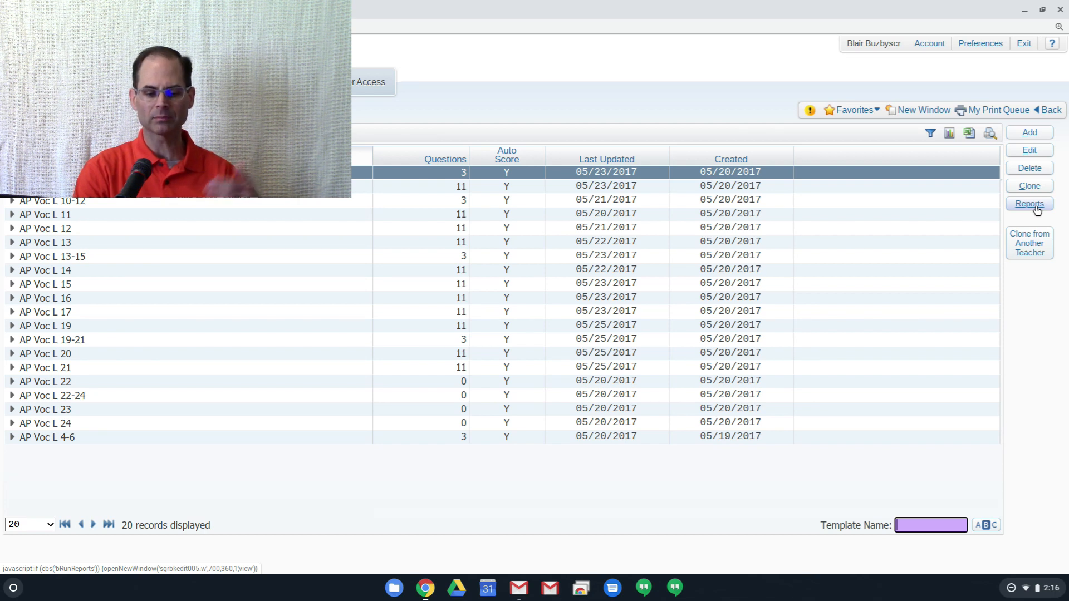
left_click(1042, 134)
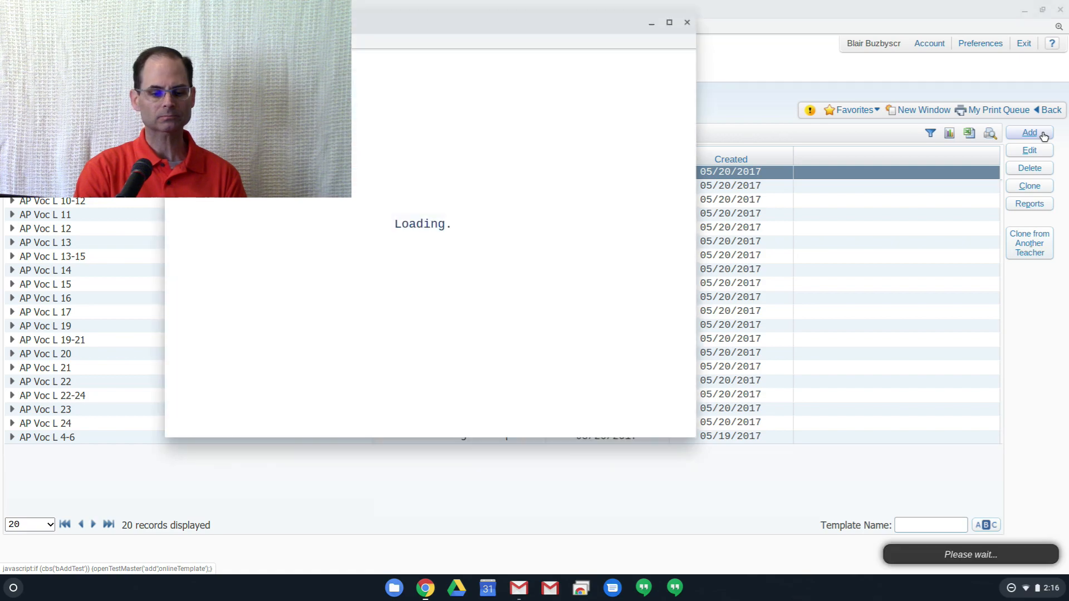
left_click(670, 23)
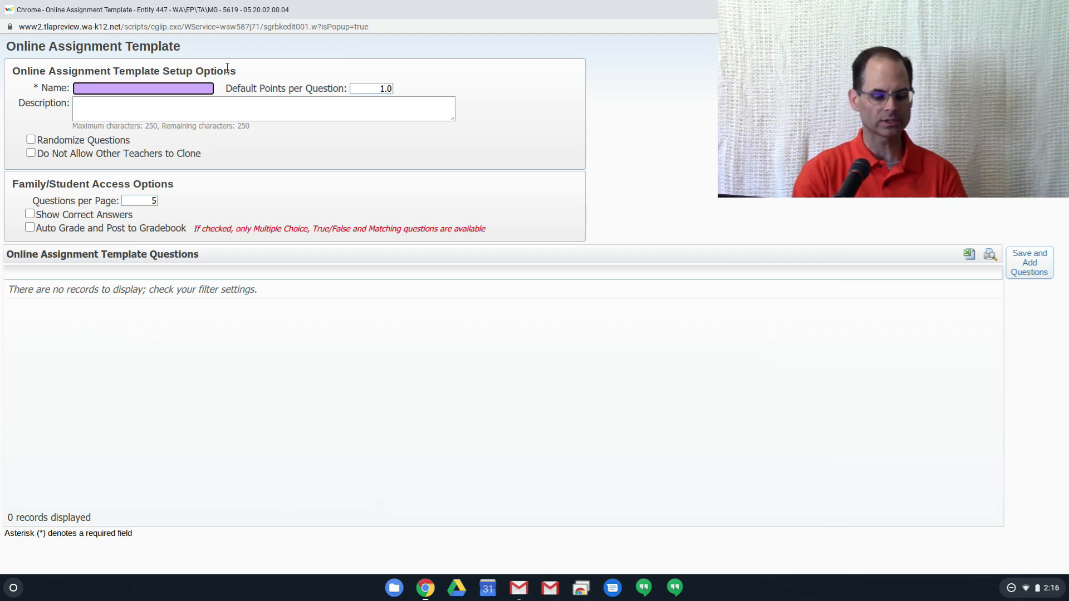
- Name the template "htjfgjf jfj", leave its description empty, and save it to start adding questions
type("htjfgjf jfj")
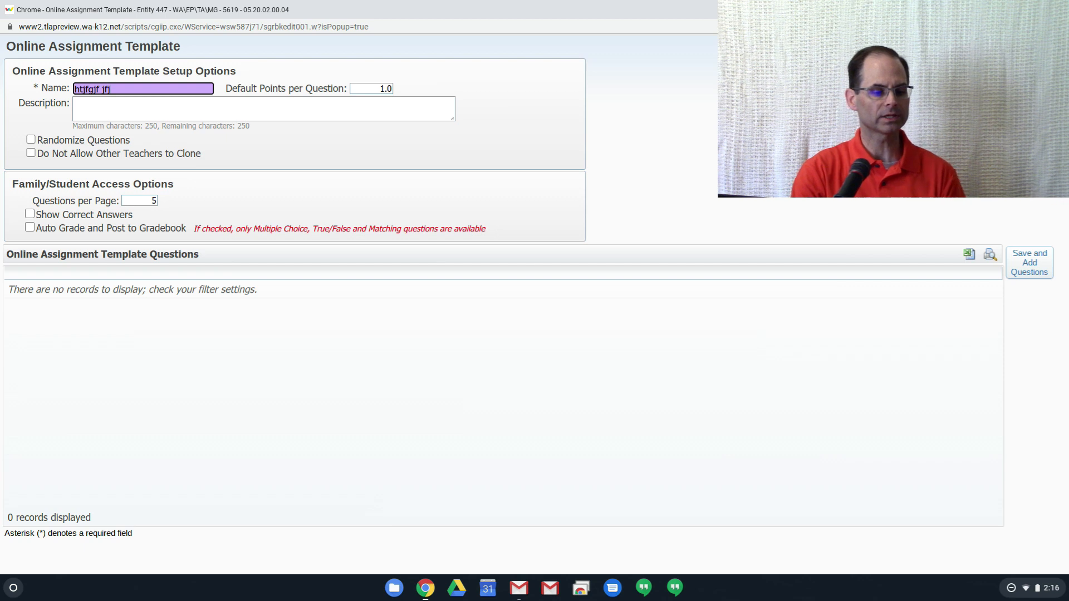
left_click(123, 110)
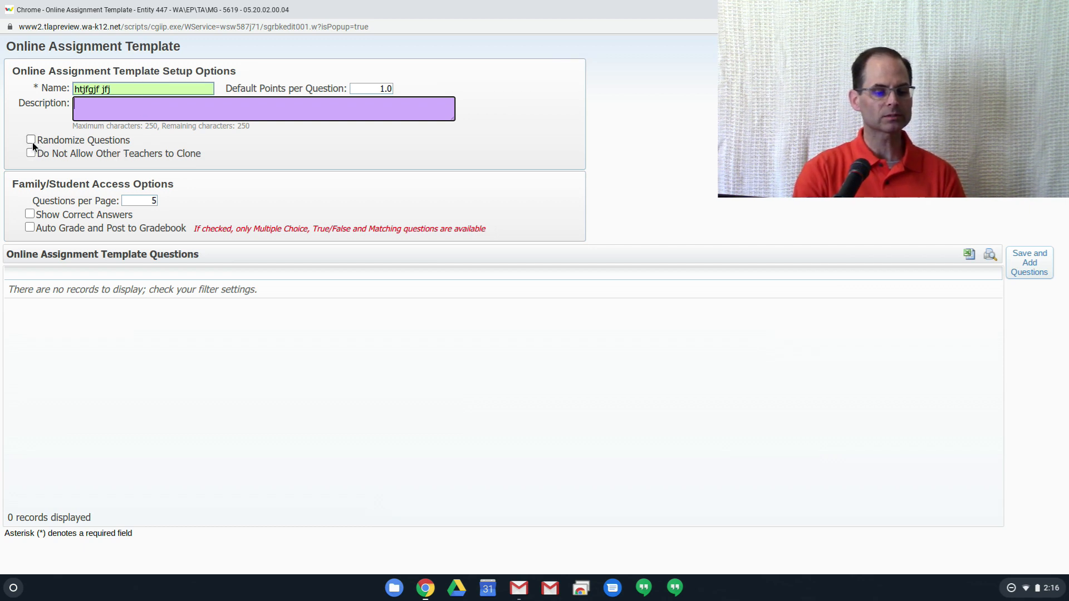
mouse_move(32, 143)
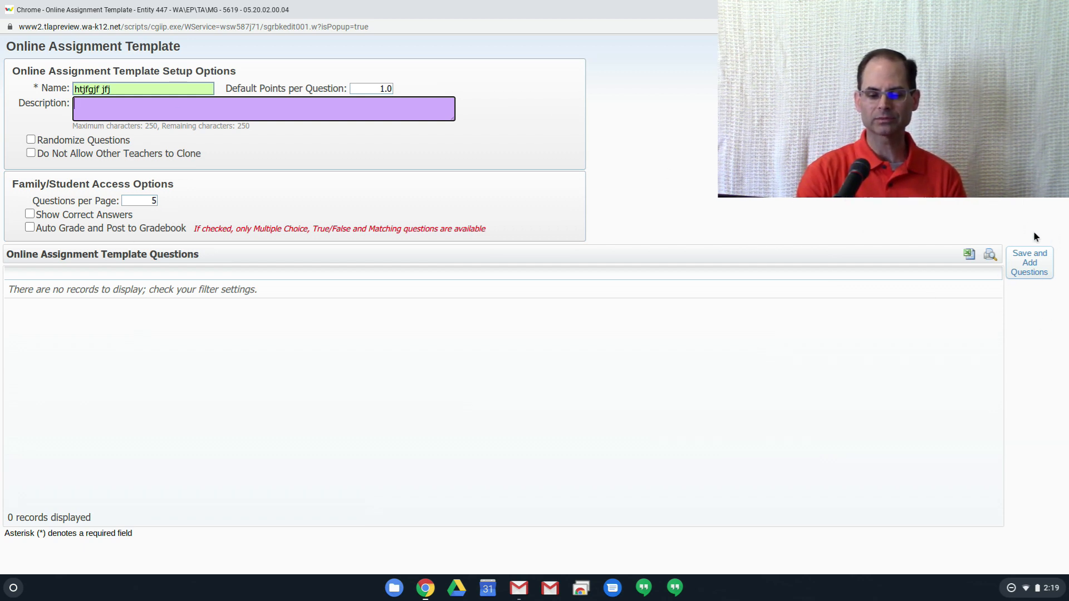
left_click(1027, 271)
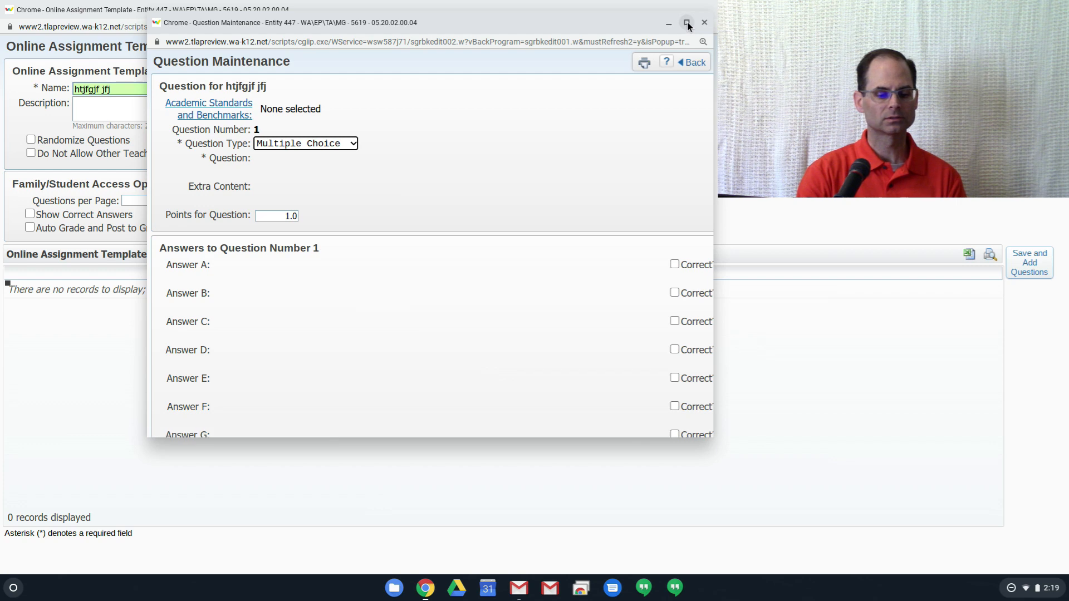
left_click(687, 23)
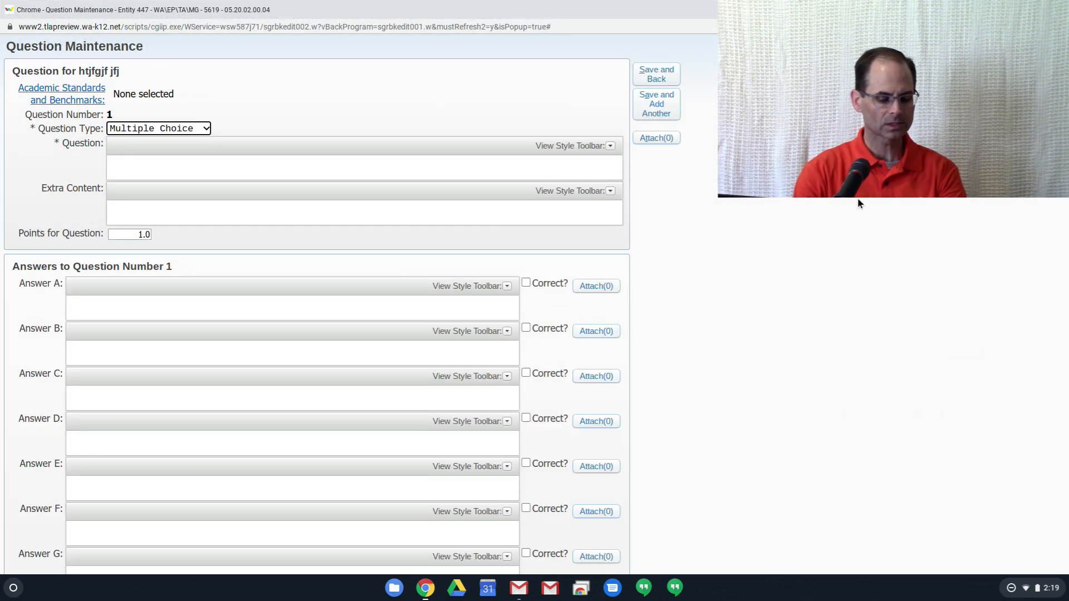
key("alt+Tab")
key("alt+Tab")
key("alt+Tab")
key("alt+Tab")
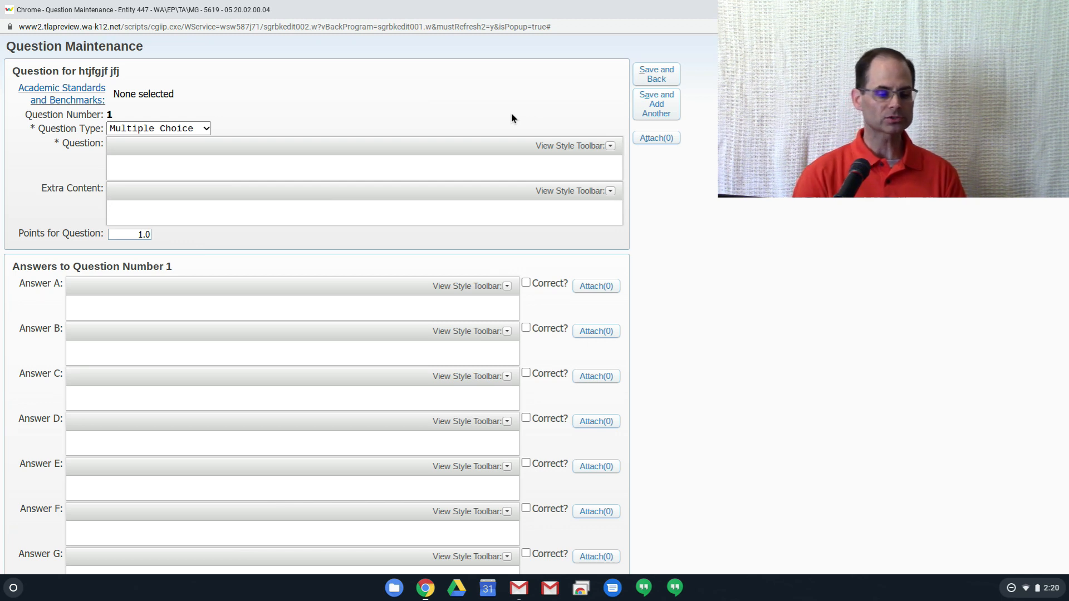
- Examine the available question types and the points field for question 1 without changing them
left_click(206, 128)
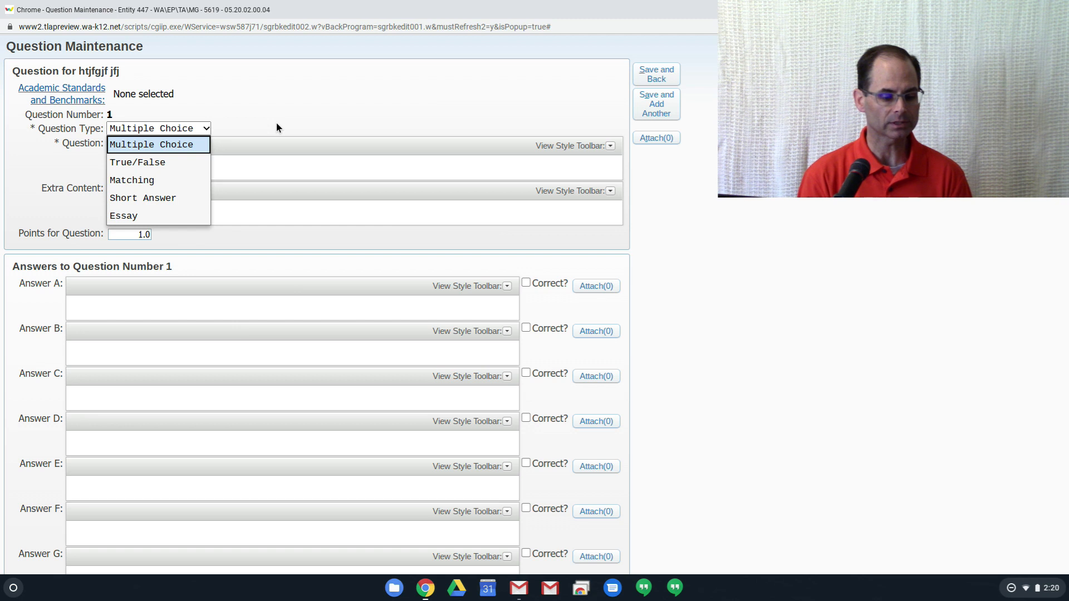
left_click(235, 240)
left_click(129, 234)
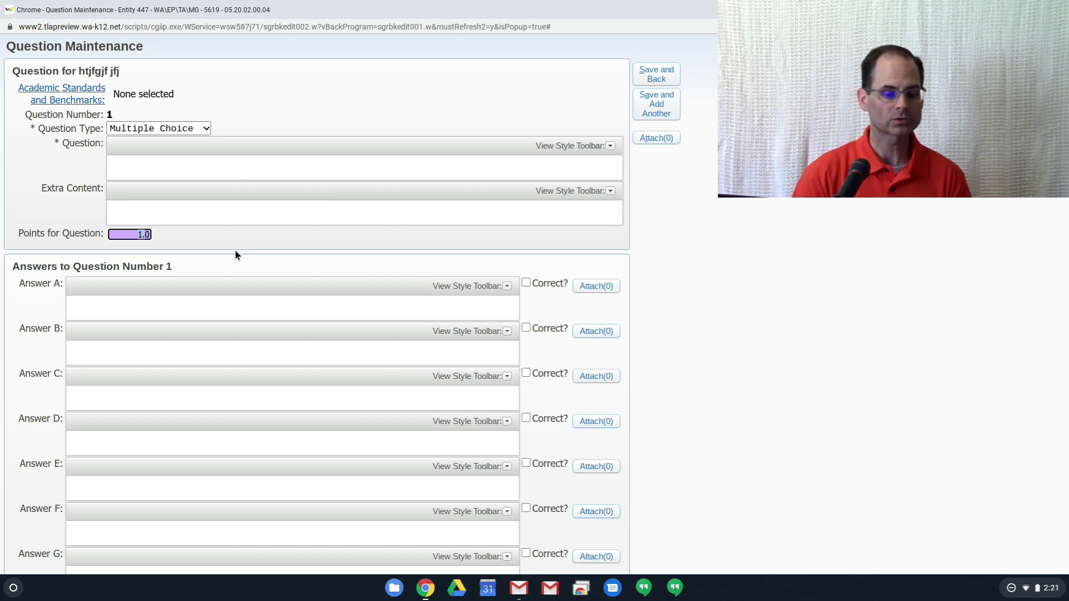
left_click(433, 82)
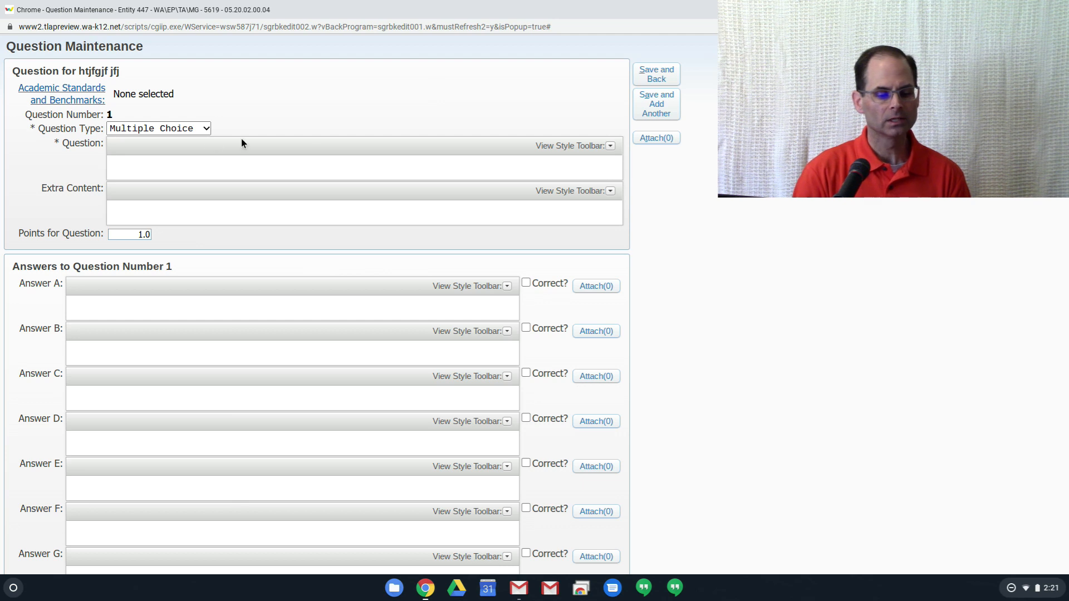
- Enter "hy hdhsd ghj sdgjsgdj sfgjsfgj" as the text of question 1
left_click(506, 164)
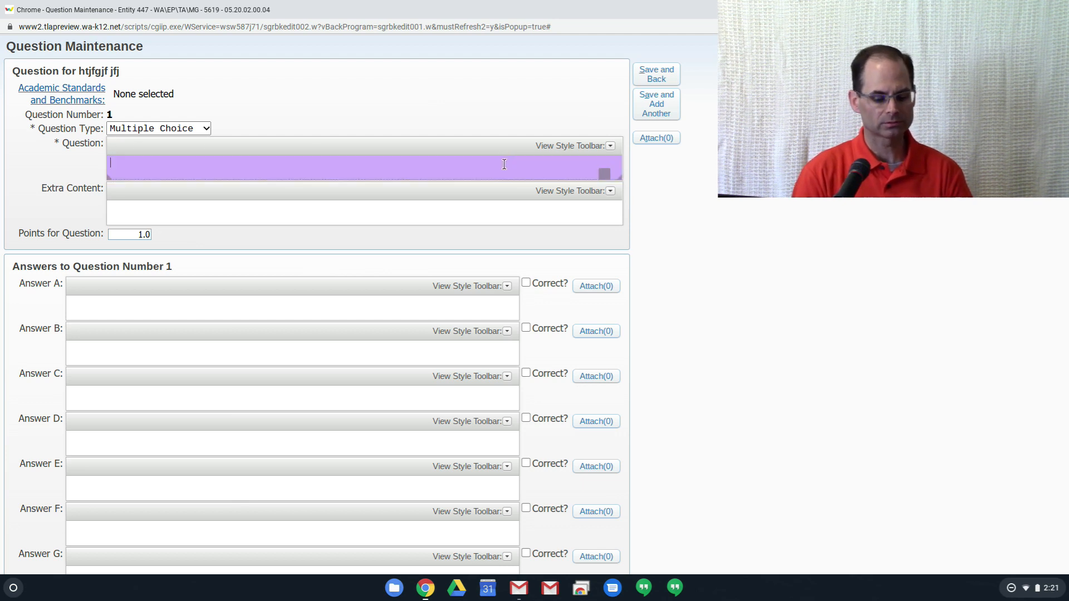
type("hy hdhsd ghj sdgjsgdj sfgjsfgj")
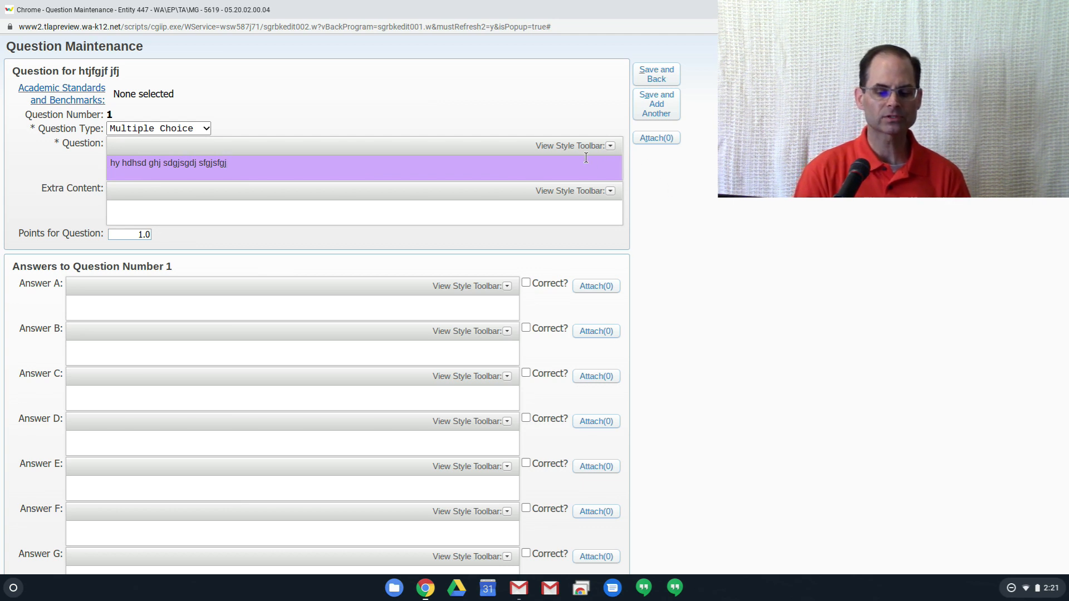
- Look through the question's style toolbar and Equation Editor, and close both without inserting an equation
left_click(611, 147)
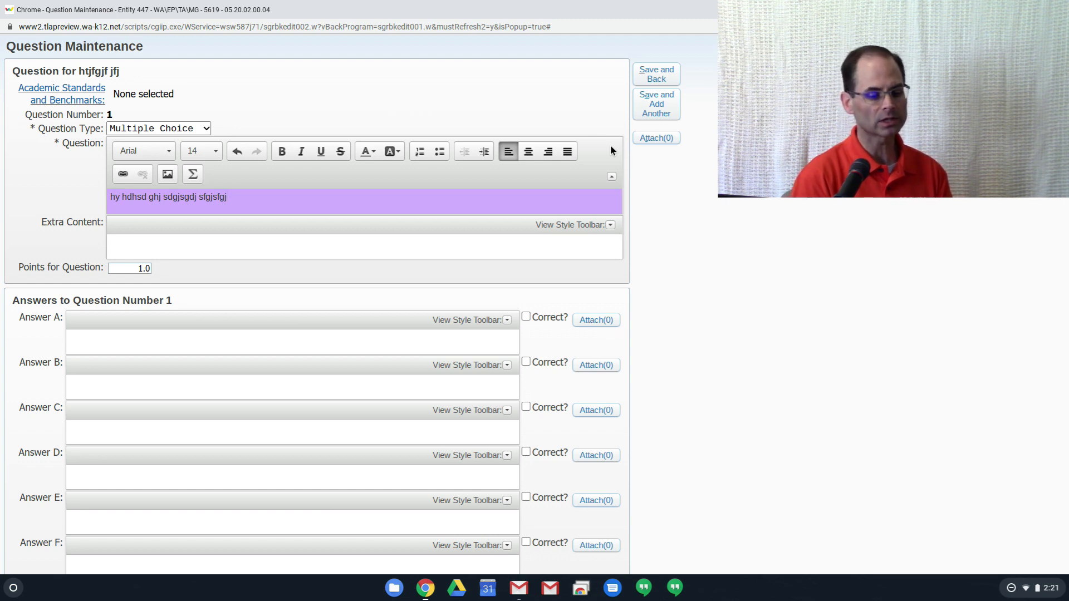
left_click(196, 174)
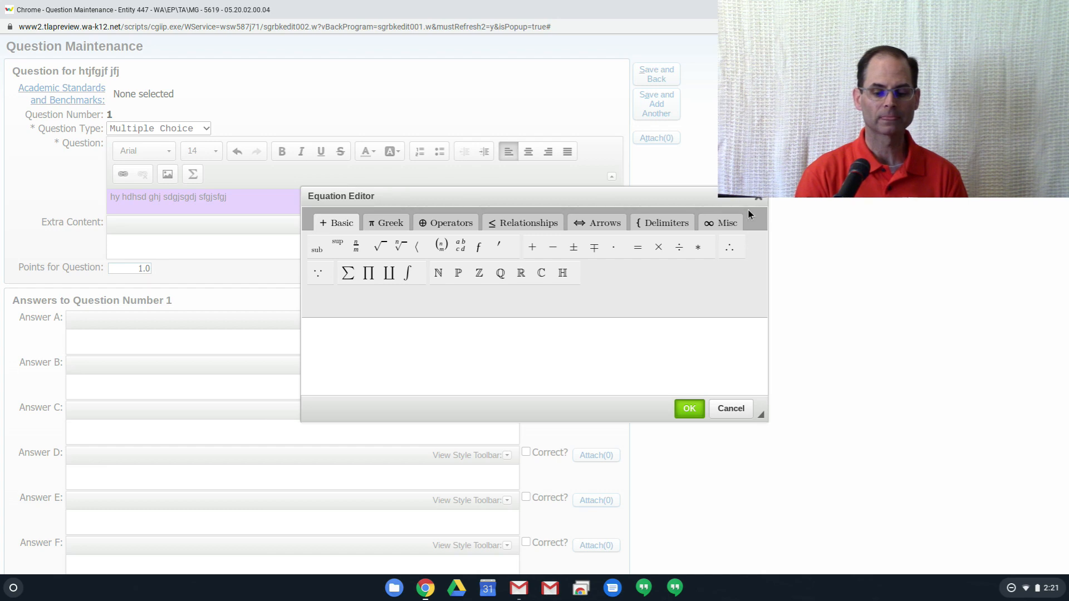
left_click(689, 408)
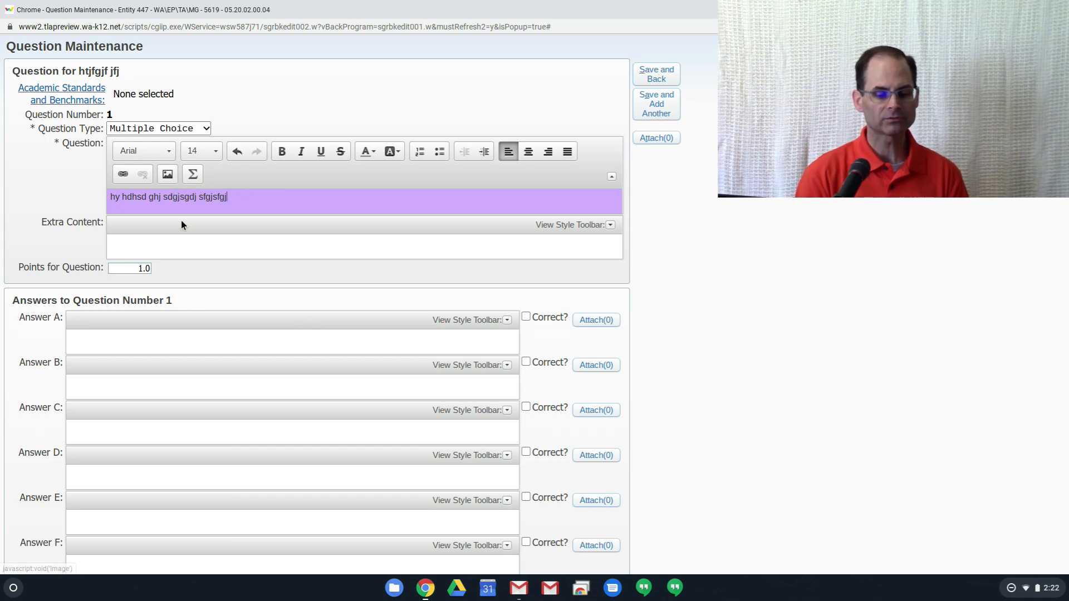
left_click(610, 177)
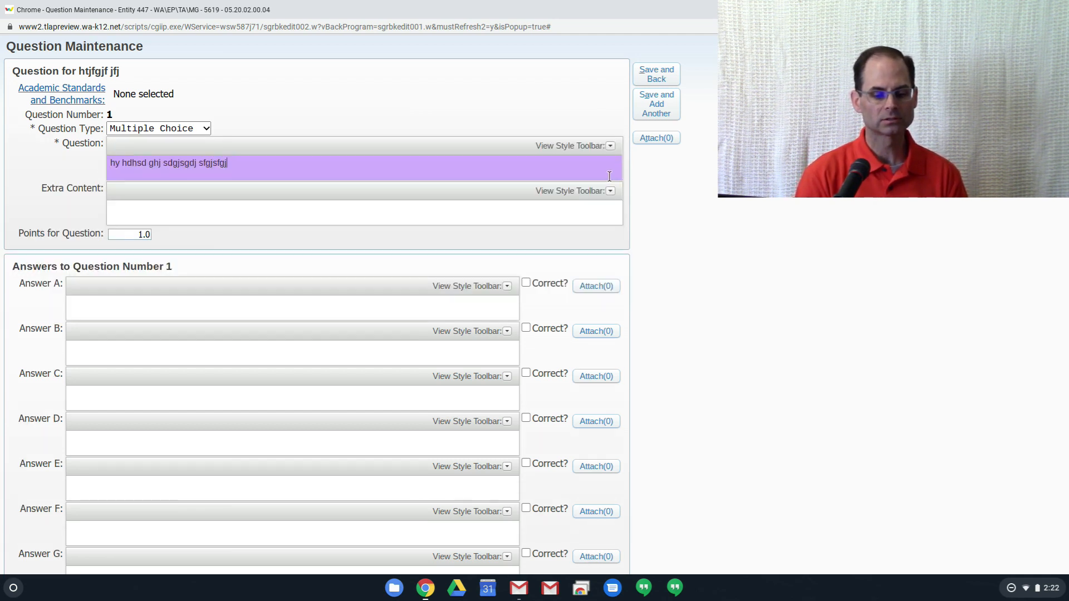
- Fill in answers A "eh dh", B "dsh dfh" and C "d hdfh", and mark answer B as correct
scroll(780, 354, "down", 1)
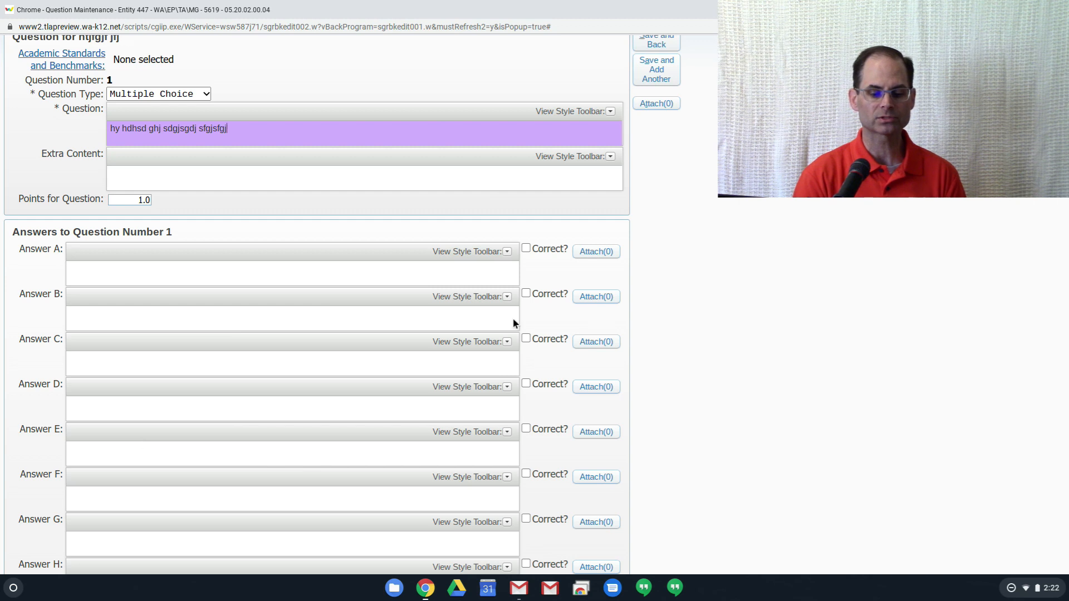
left_click(434, 274)
type("eh dh")
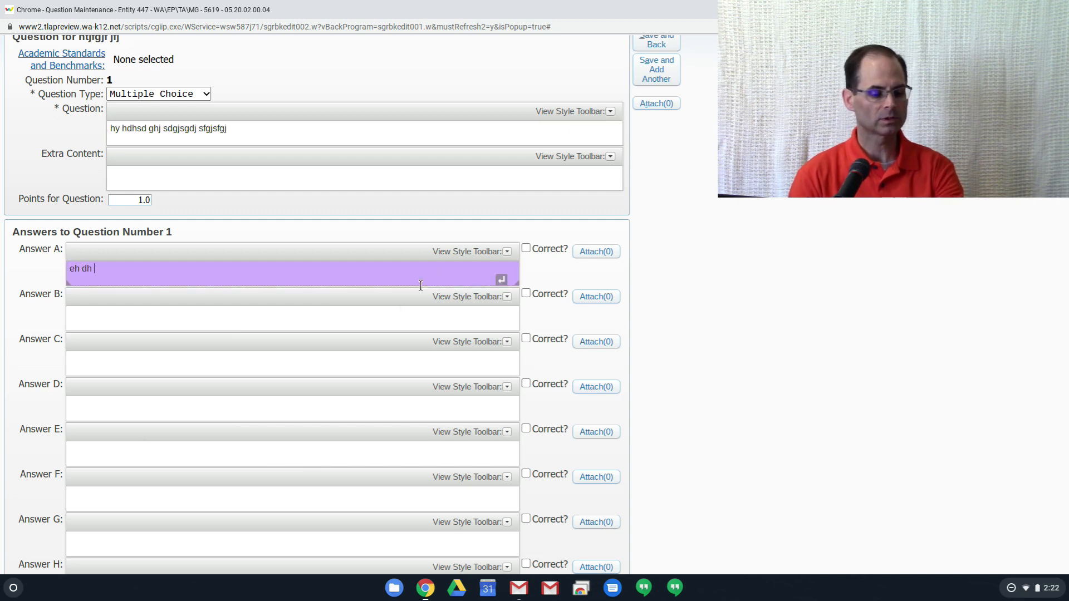
left_click(364, 321)
type("dsh dfh")
left_click(261, 352)
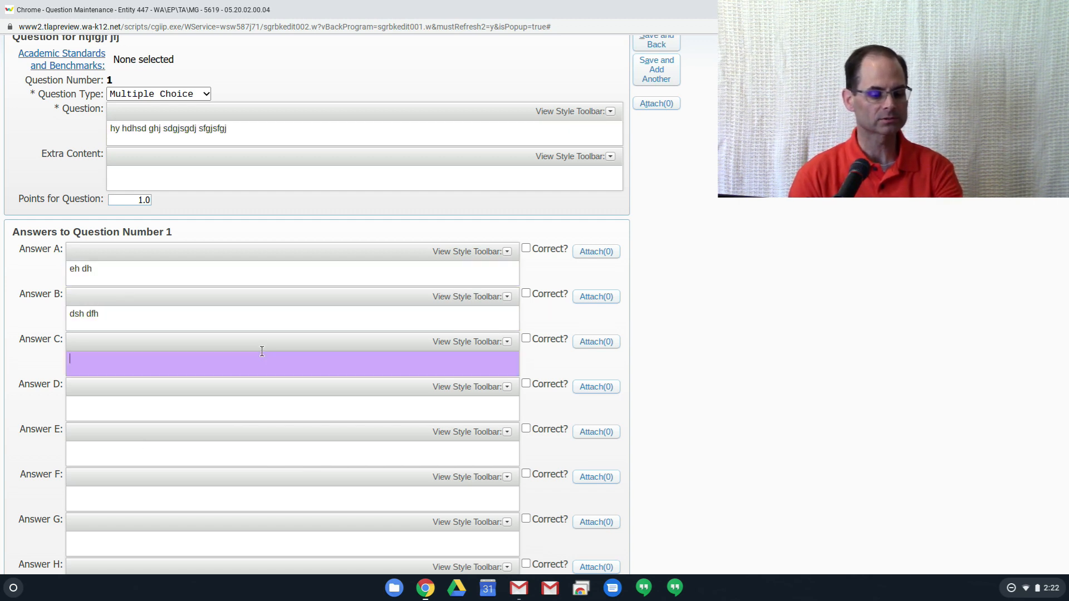
type("d hdfh")
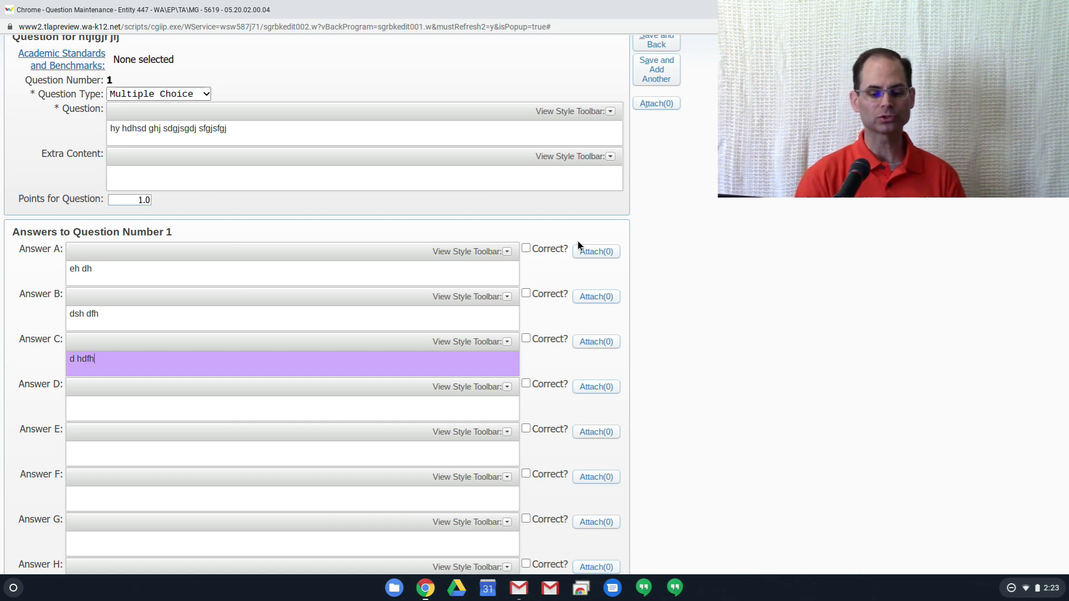
left_click(526, 293)
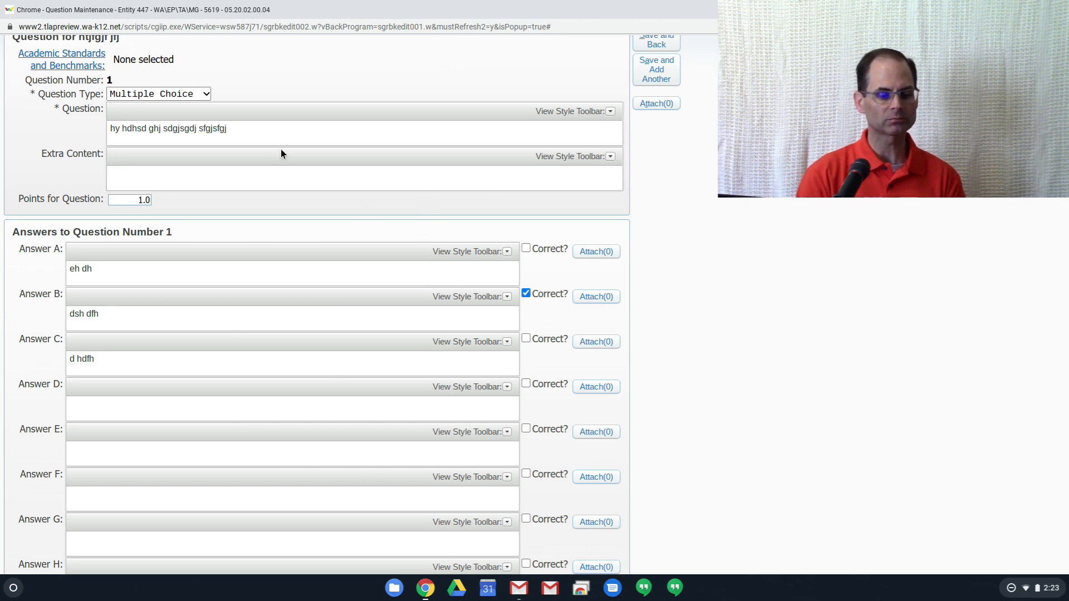
- Switch question 1's type in turn to True/False, Matching, Short Answer and Essay, examining the answer setup of each
left_click(209, 95)
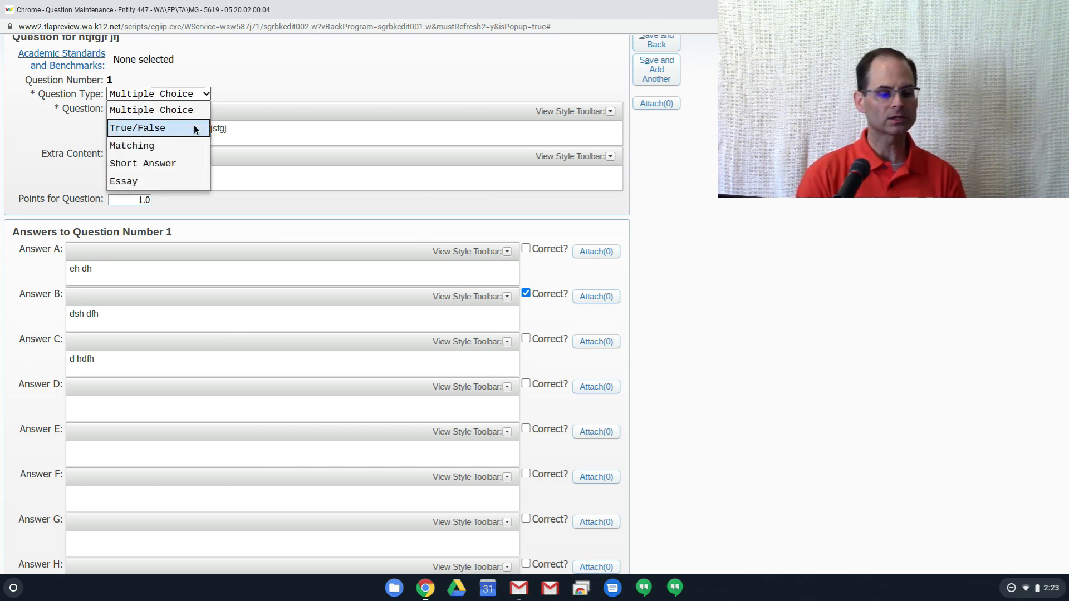
left_click(198, 127)
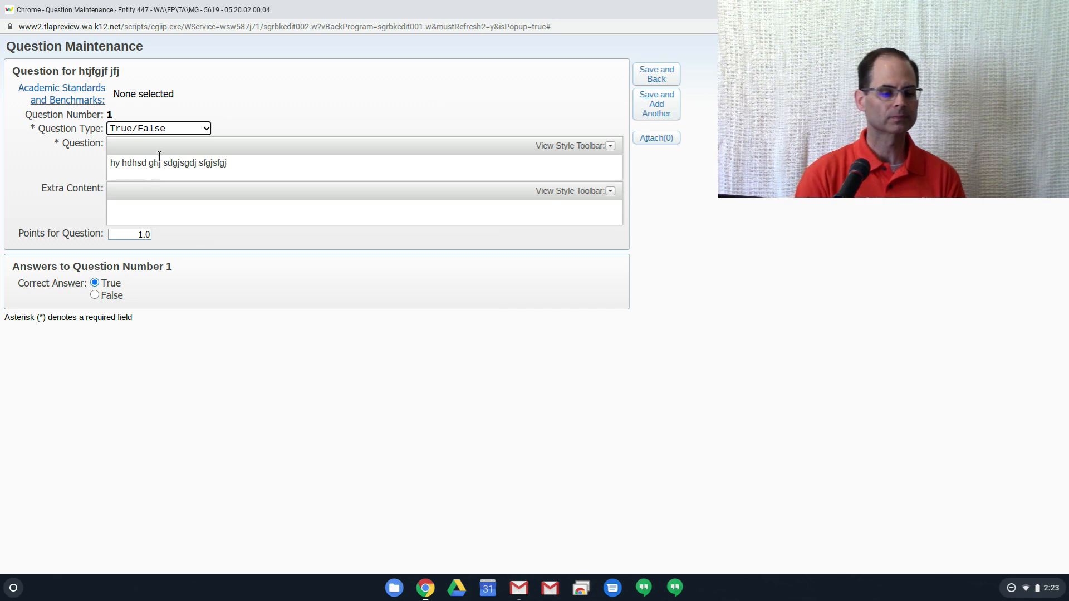
left_click(170, 128)
left_click(159, 176)
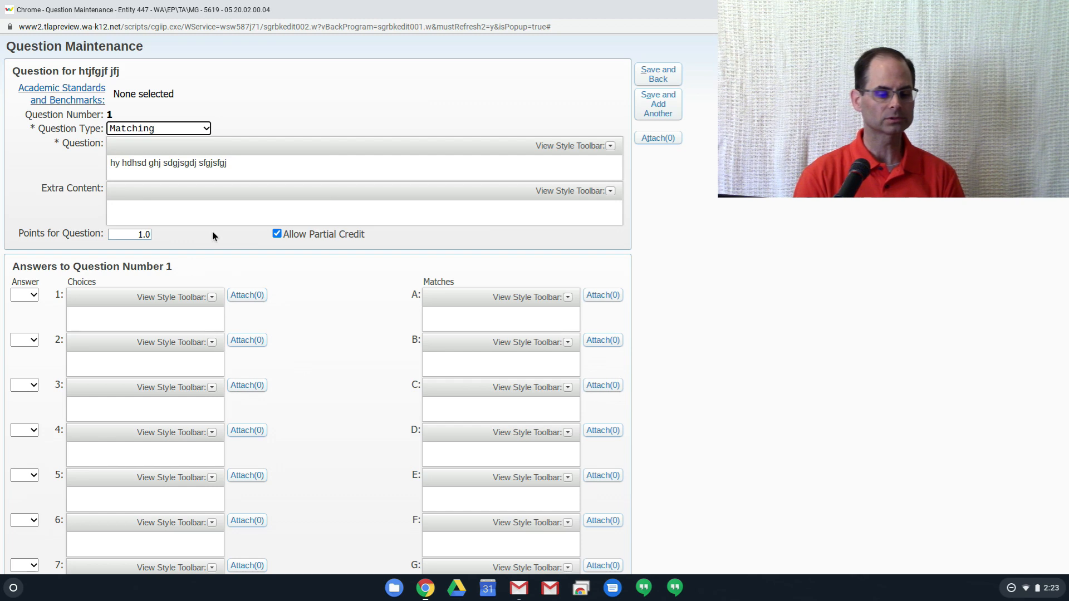
left_click(179, 128)
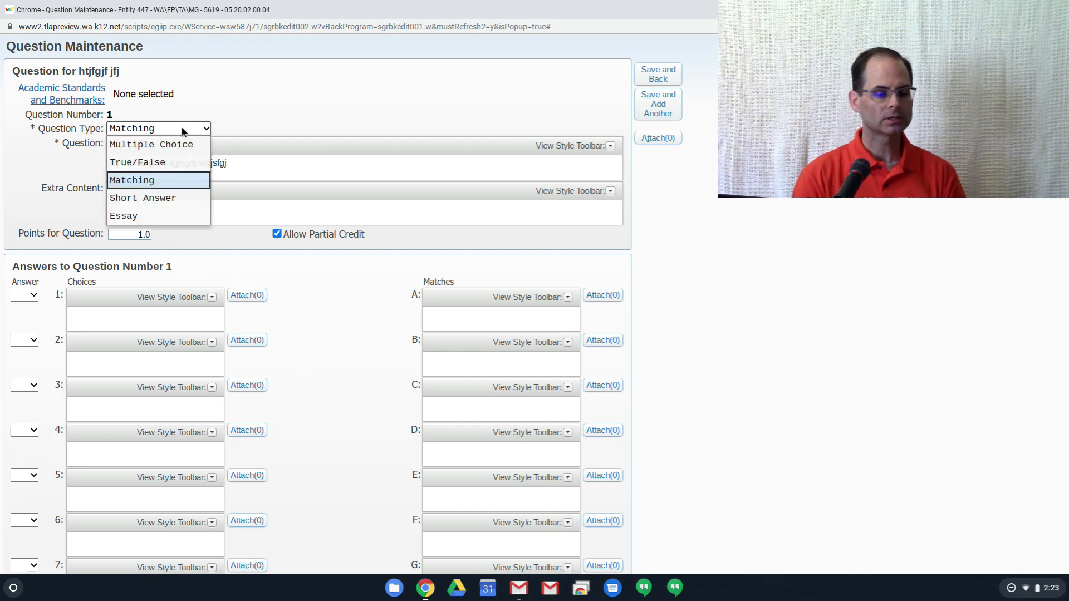
left_click(158, 198)
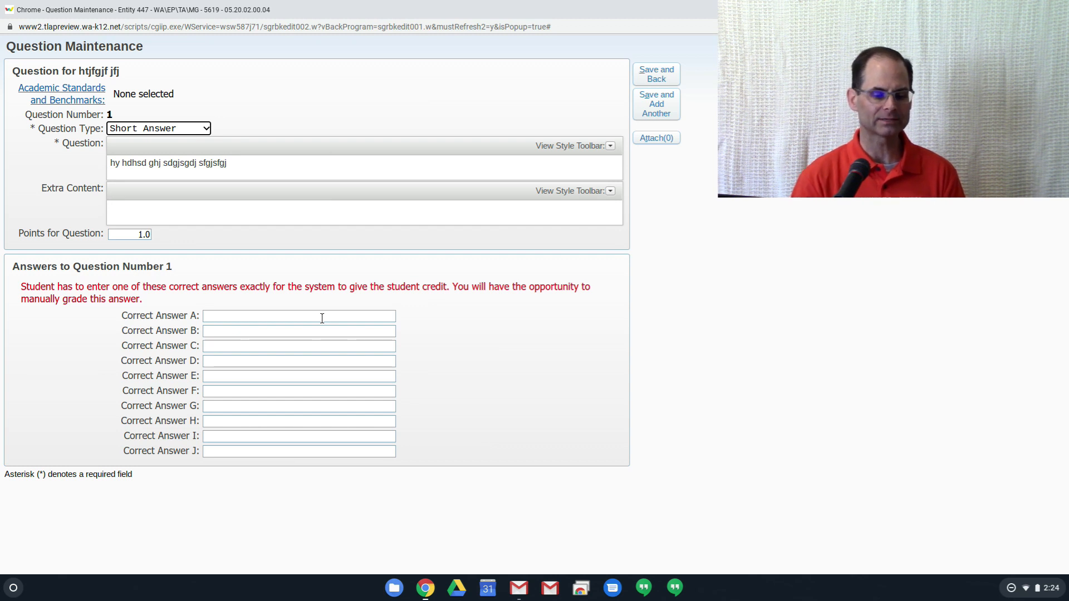
left_click(197, 127)
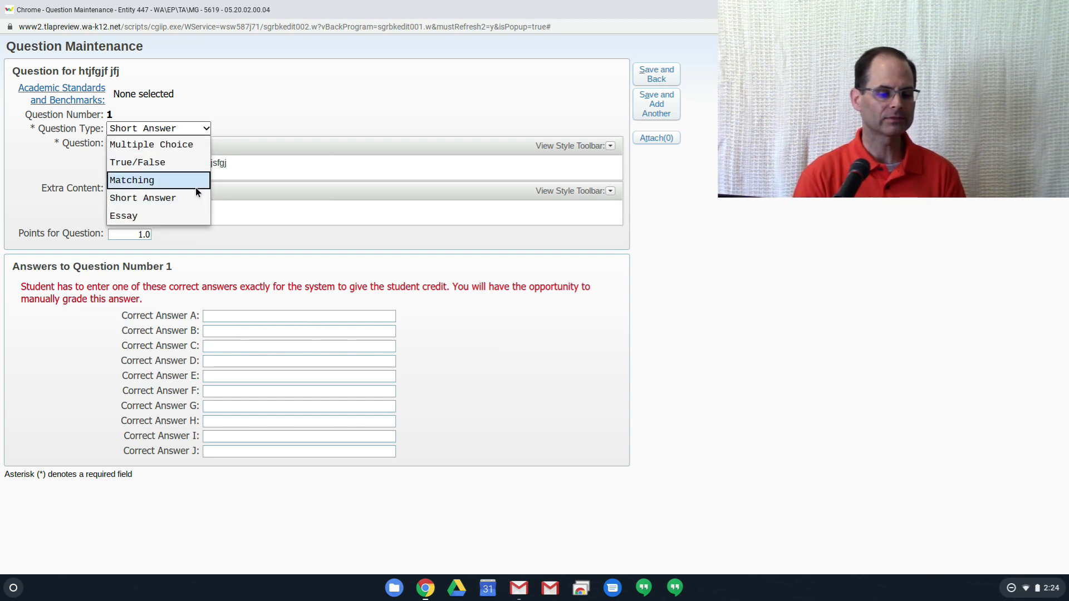
left_click(192, 216)
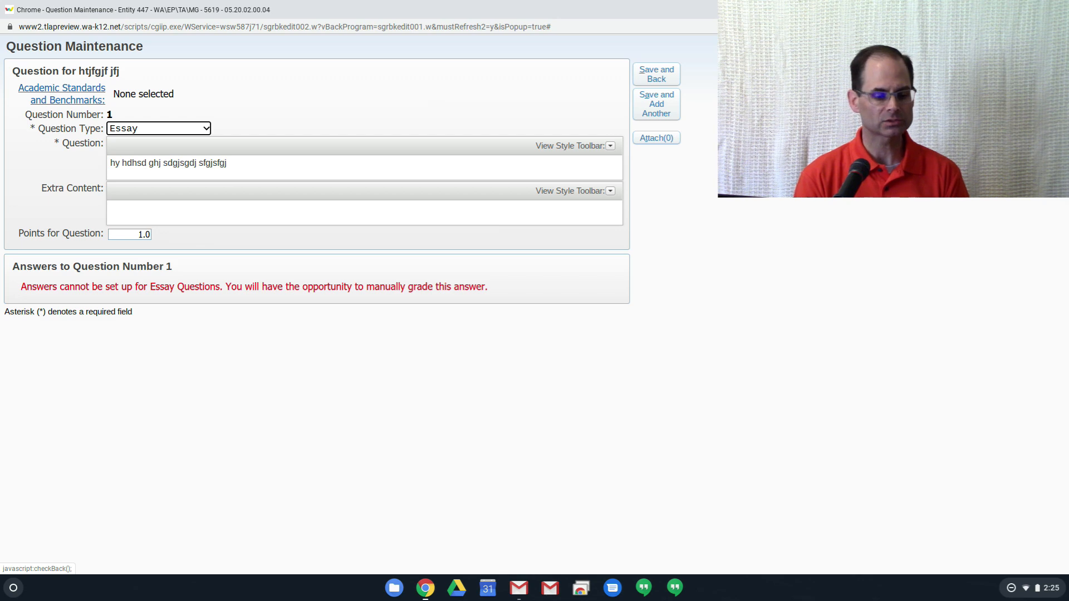
- Leave question 1 without saving it and return from the template to the list of online assignment templates
left_click(1002, 47)
left_click(427, 341)
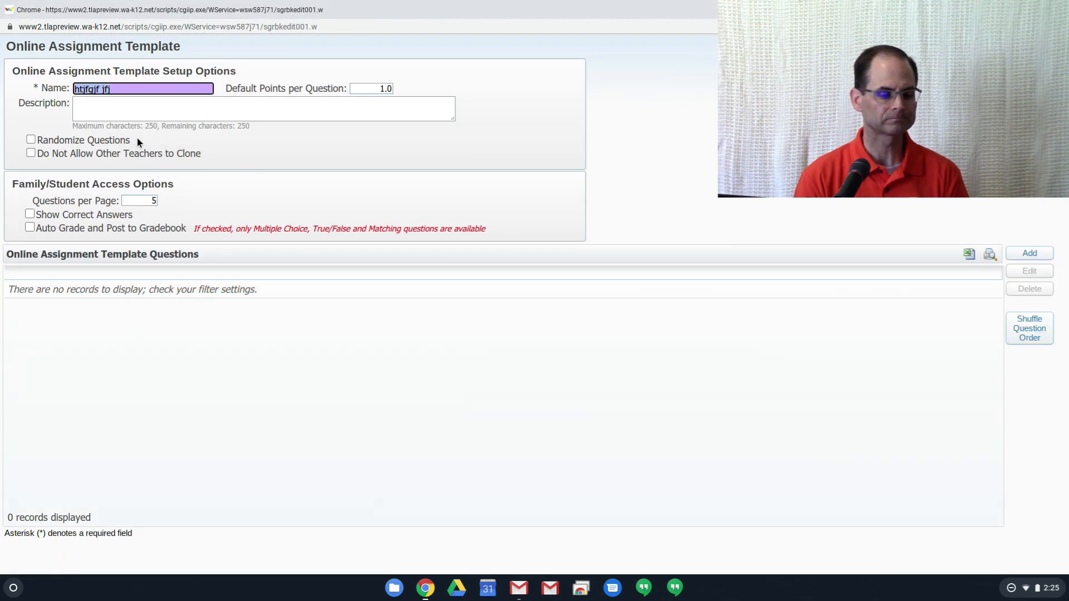
left_click(1029, 84)
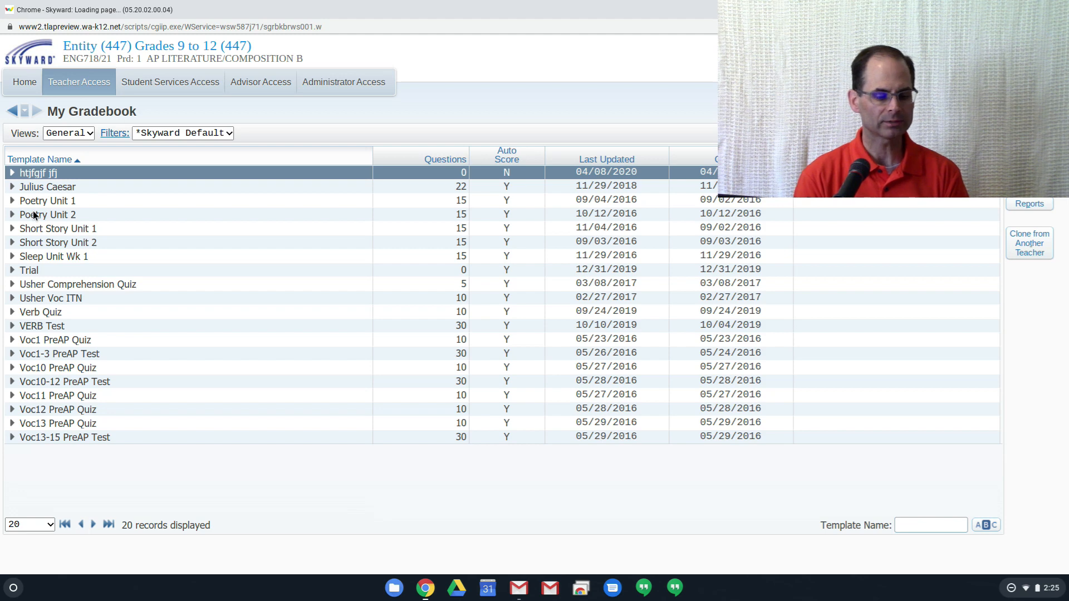
- Open the Julius Caesar template for editing in a maximized window and look through its list of questions
left_click(12, 187)
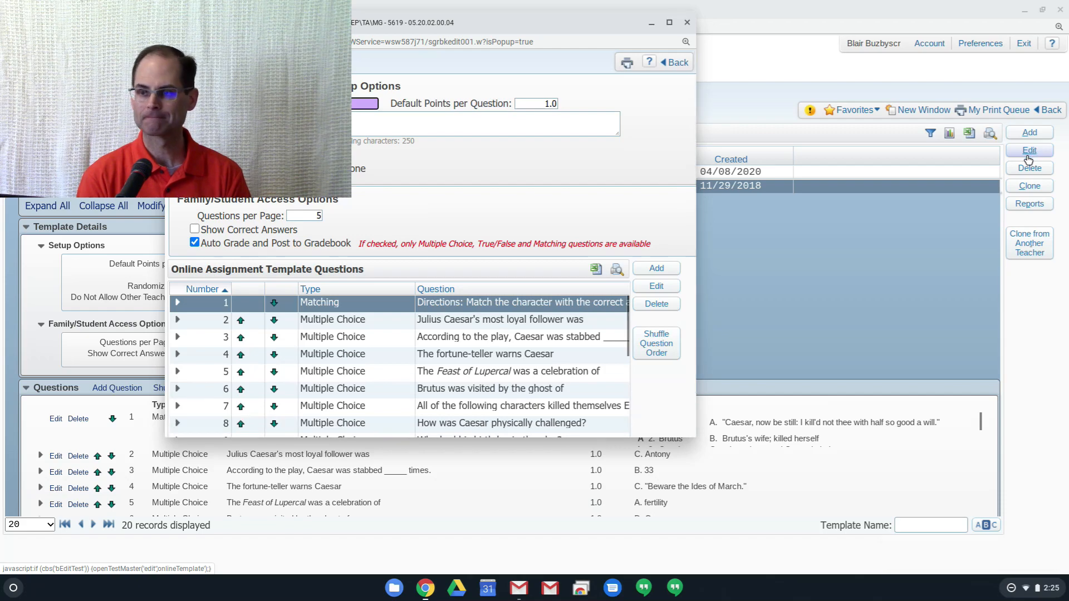
left_click(670, 23)
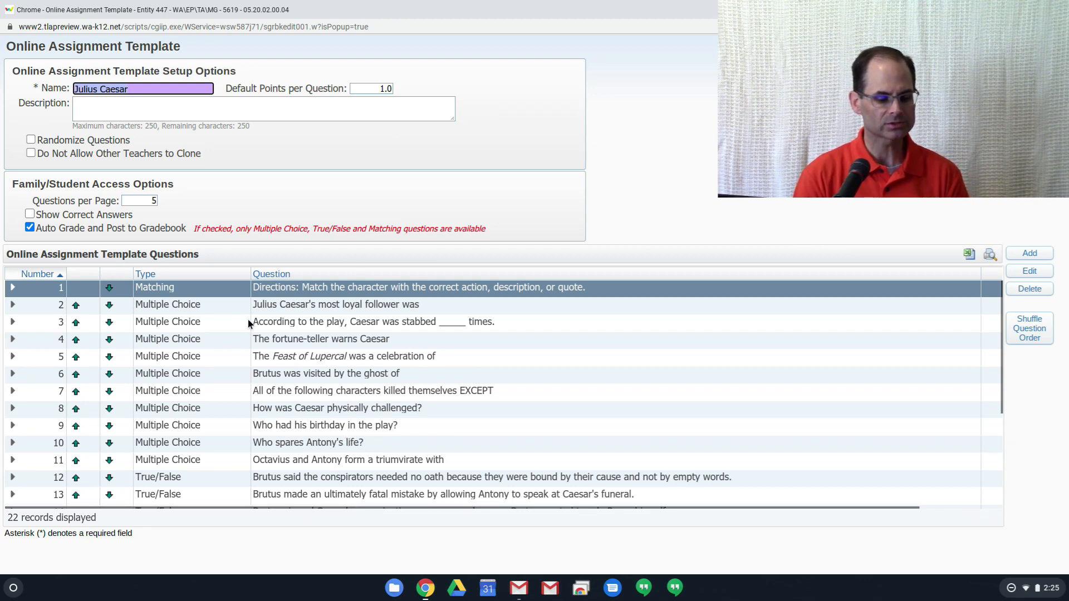
scroll(205, 359, "down", 3)
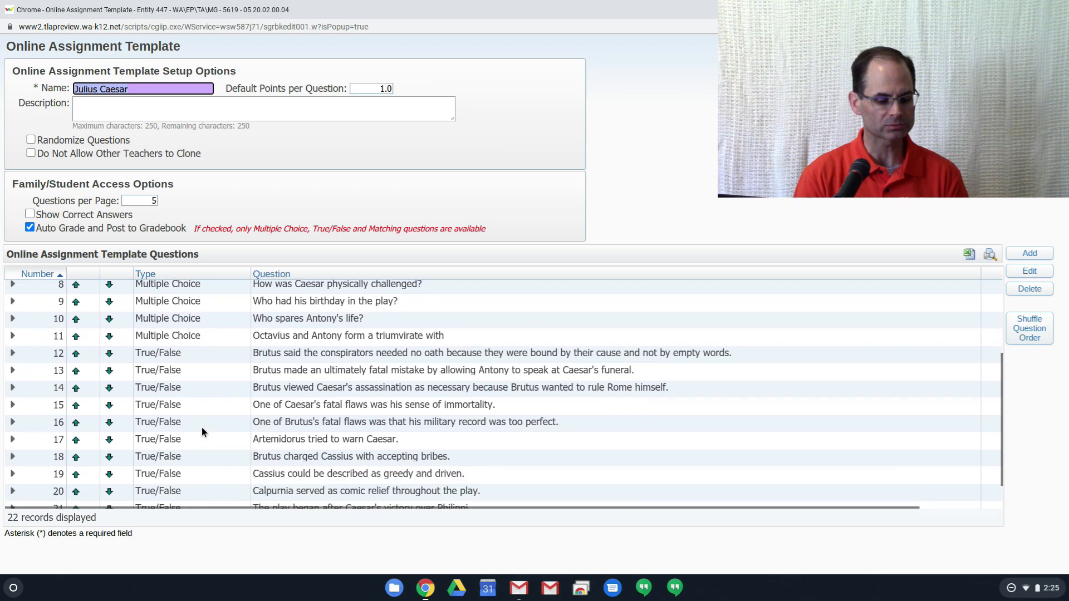
scroll(424, 394, "up", 3)
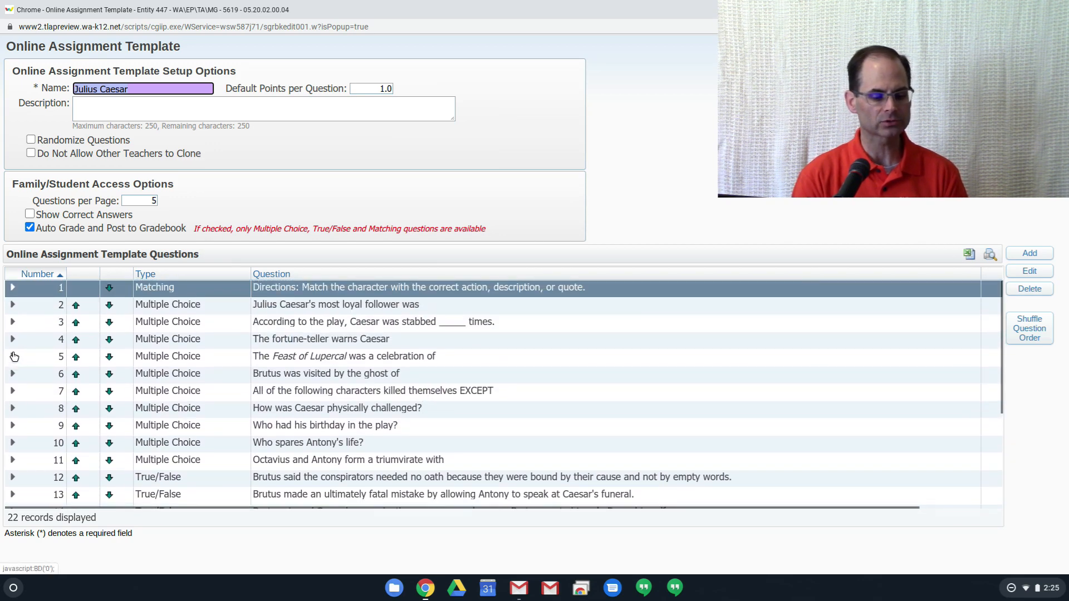
- Expand multiple-choice question 5 about the Feast of Lupercal to review its answers, and collapse it again
left_click(13, 359)
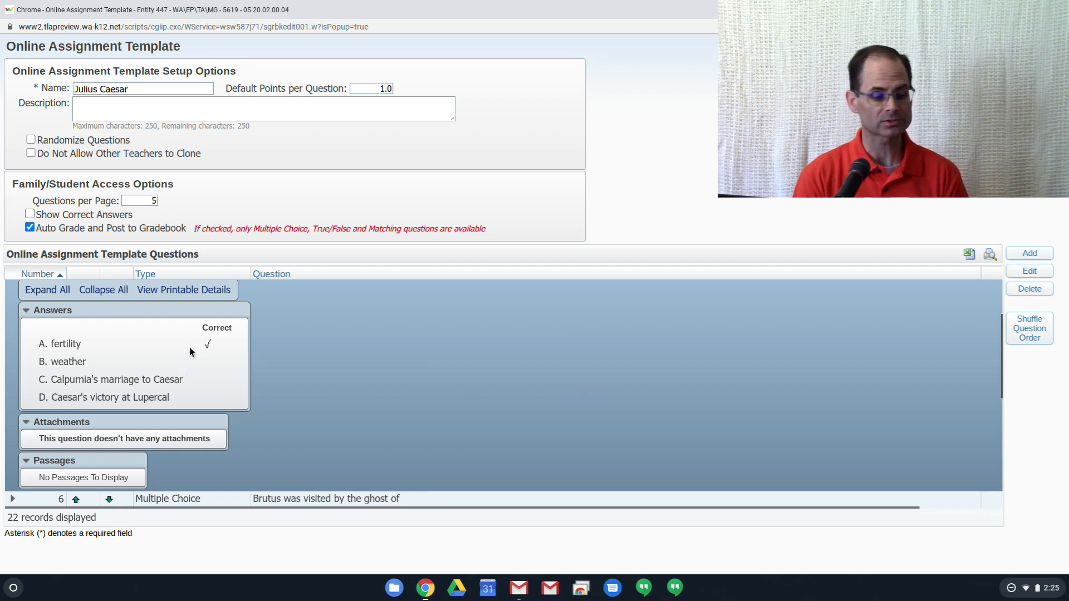
scroll(167, 365, "up", 1)
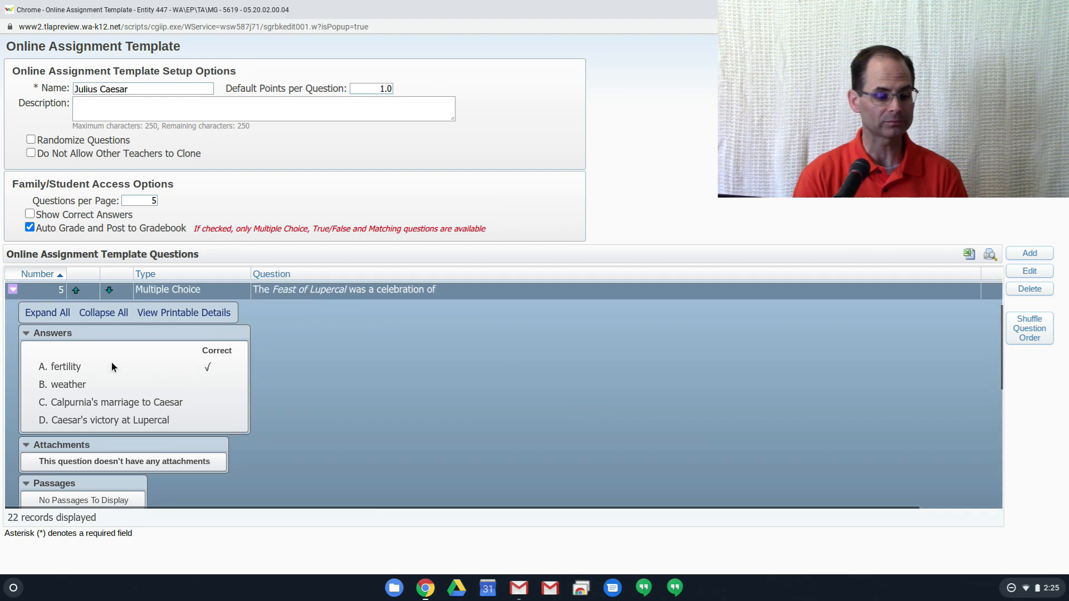
left_click(13, 291)
scroll(87, 352, "up", 1)
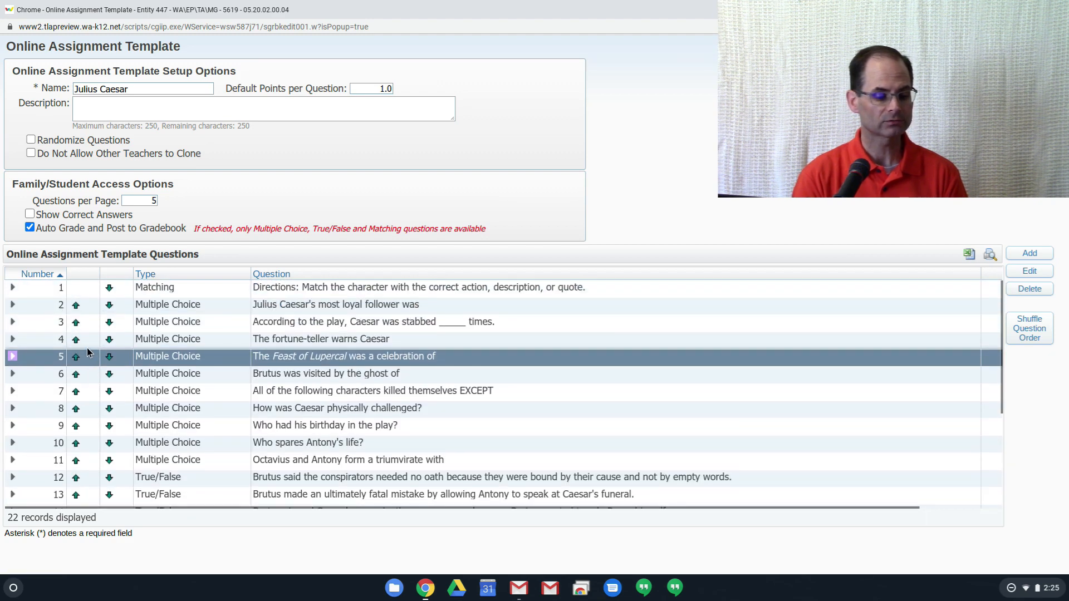
- Expand matching question 1 to review how its choices pair with the matches, and collapse it again
left_click(12, 287)
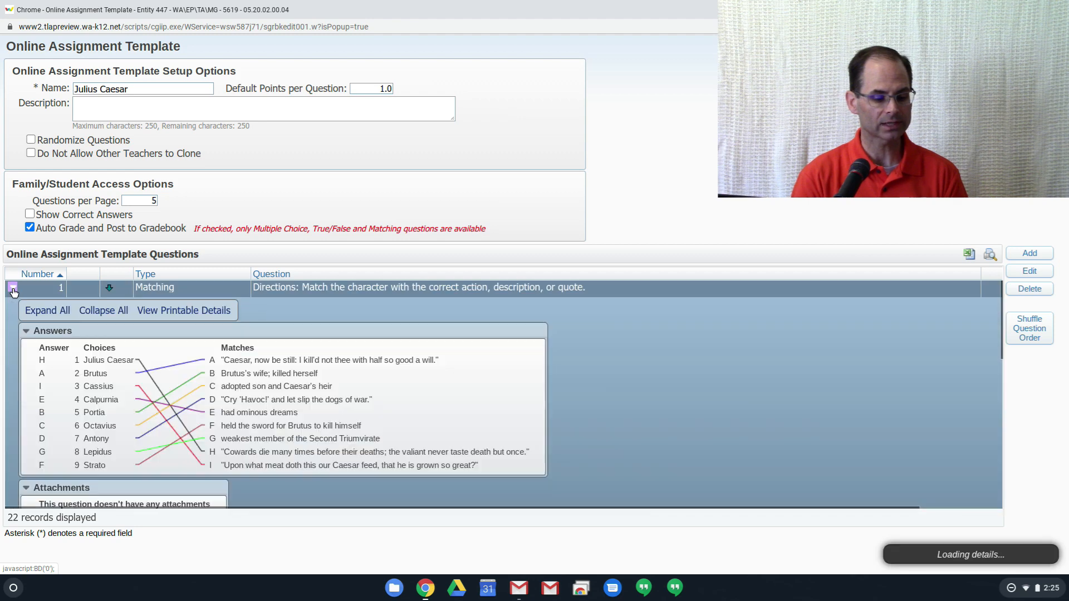
scroll(90, 401, "down", 1)
scroll(90, 392, "up", 1)
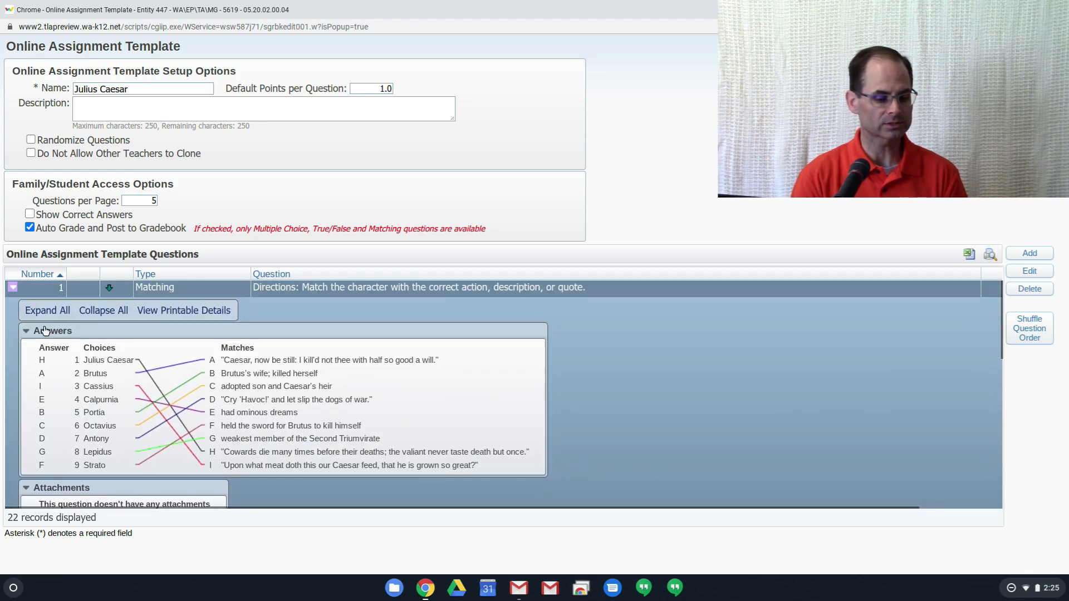
left_click(13, 289)
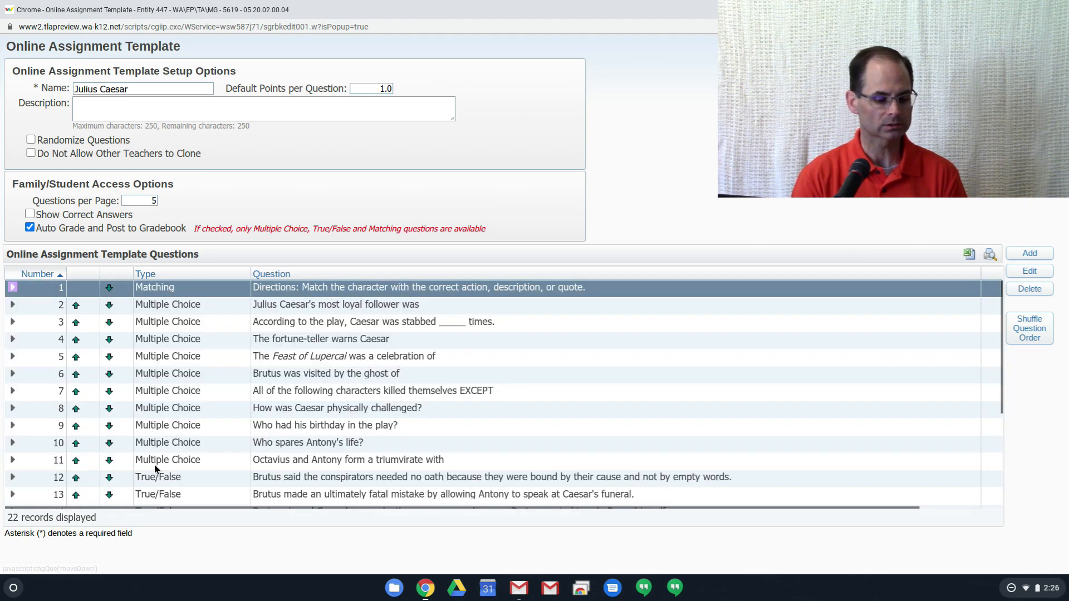
- Expand true/false question 12 about the conspirators' oath to review its answer, and collapse it again
scroll(154, 466, "down", 3)
left_click(13, 327)
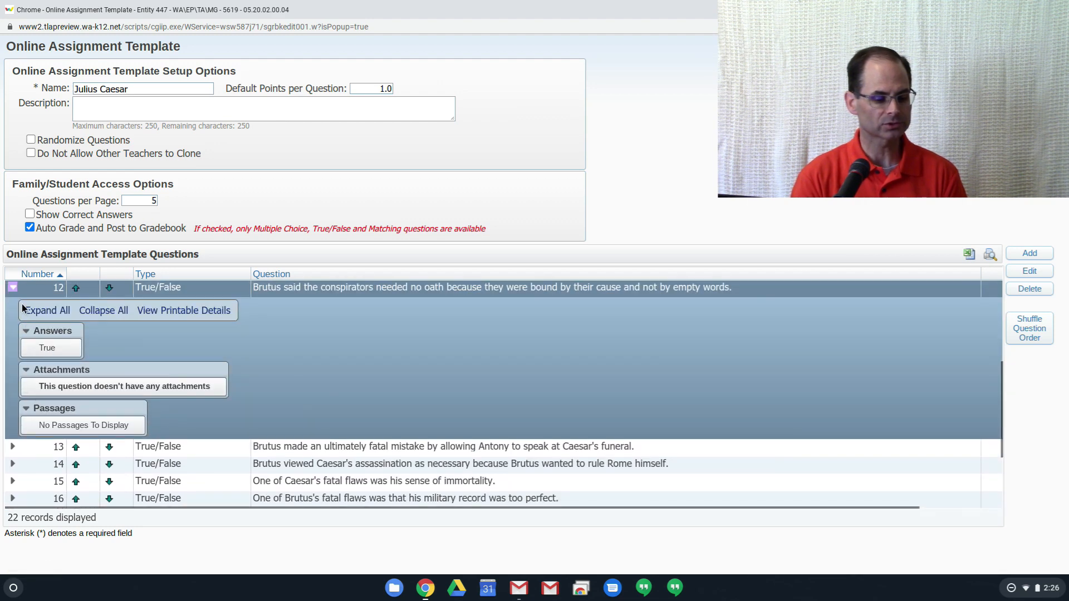
left_click(12, 289)
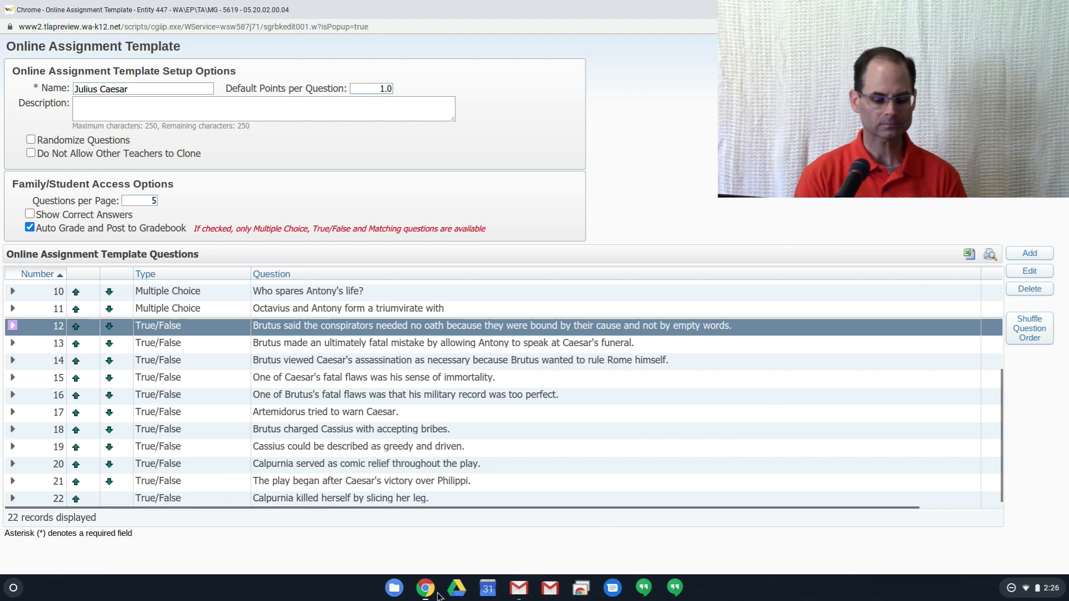
- Switch from the Julius Caesar template to another open Chrome window
key("alt+Tab")
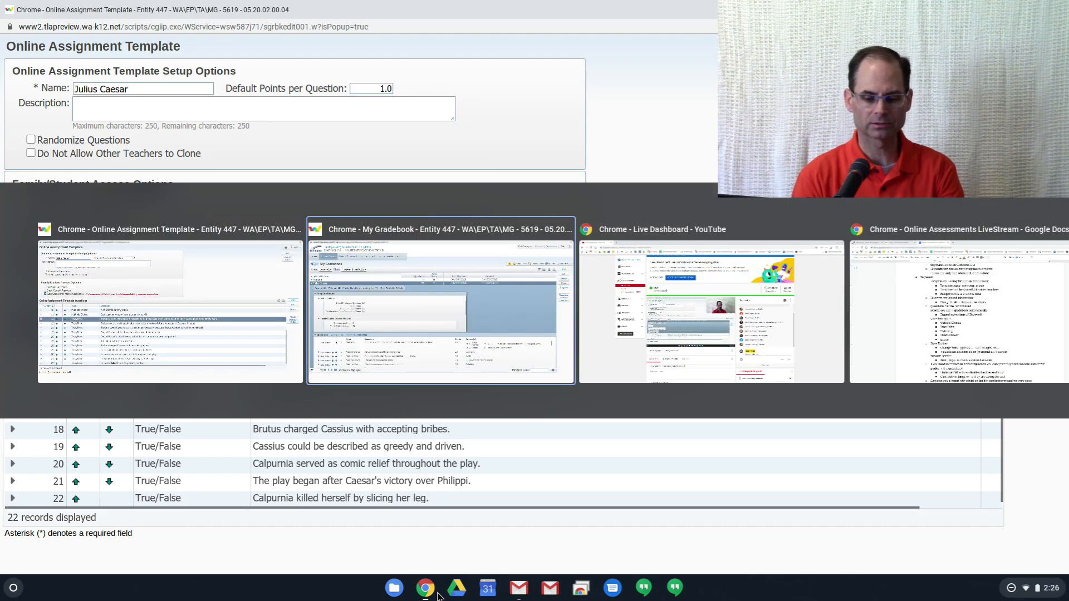
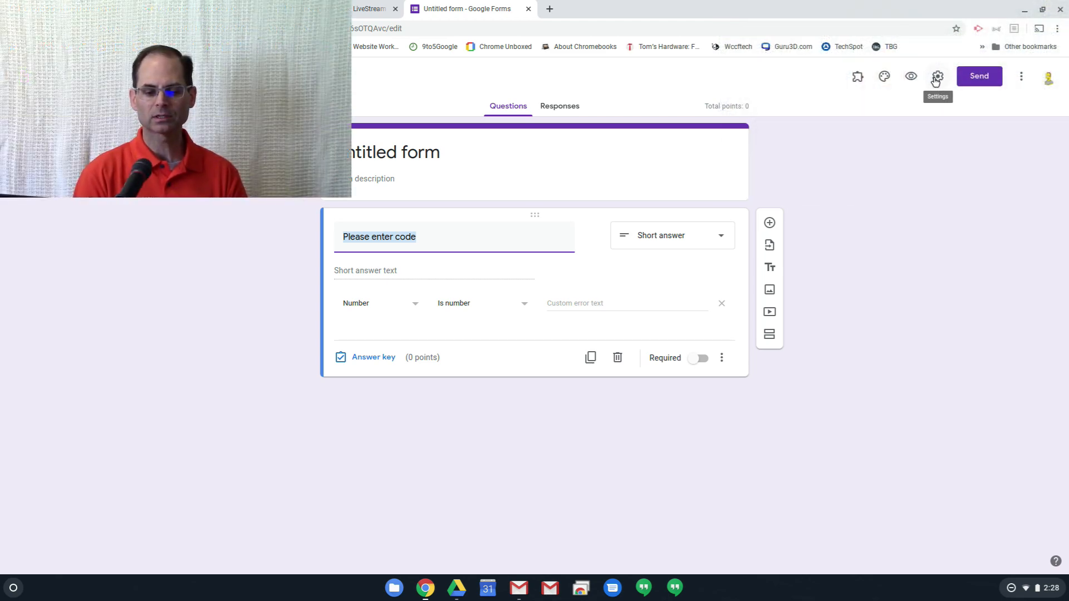
- In the form's general settings, turn on email address collection and limit respondents to 1 response
left_click(936, 78)
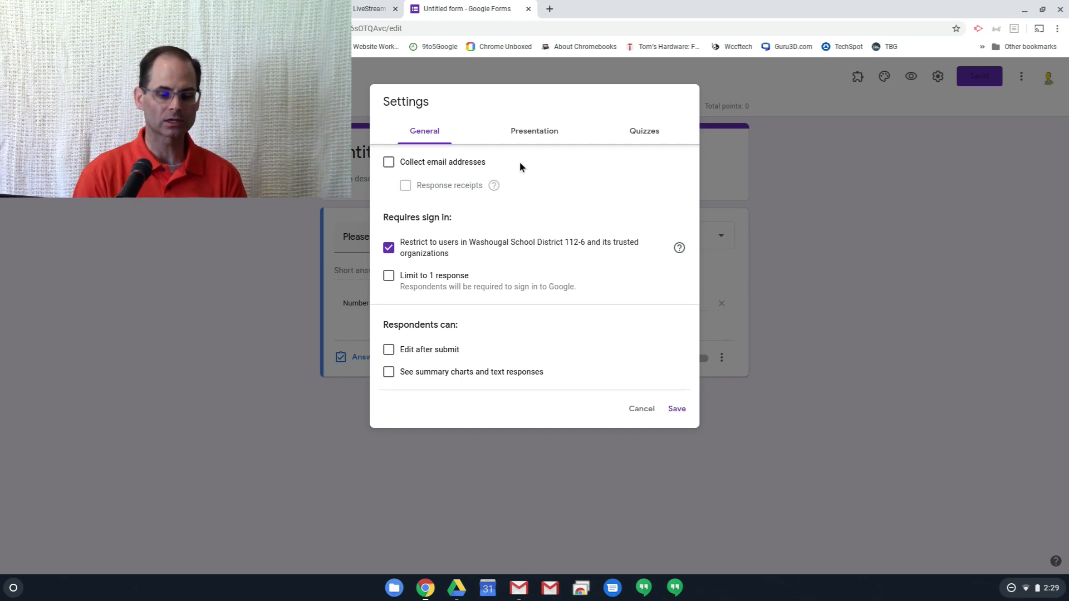
left_click(389, 167)
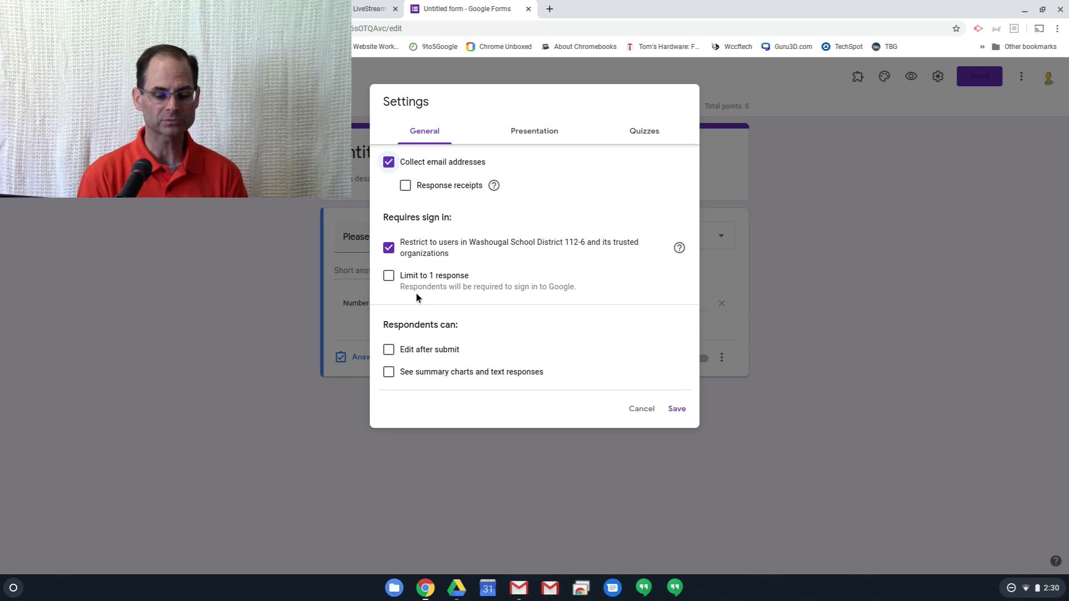
left_click(390, 281)
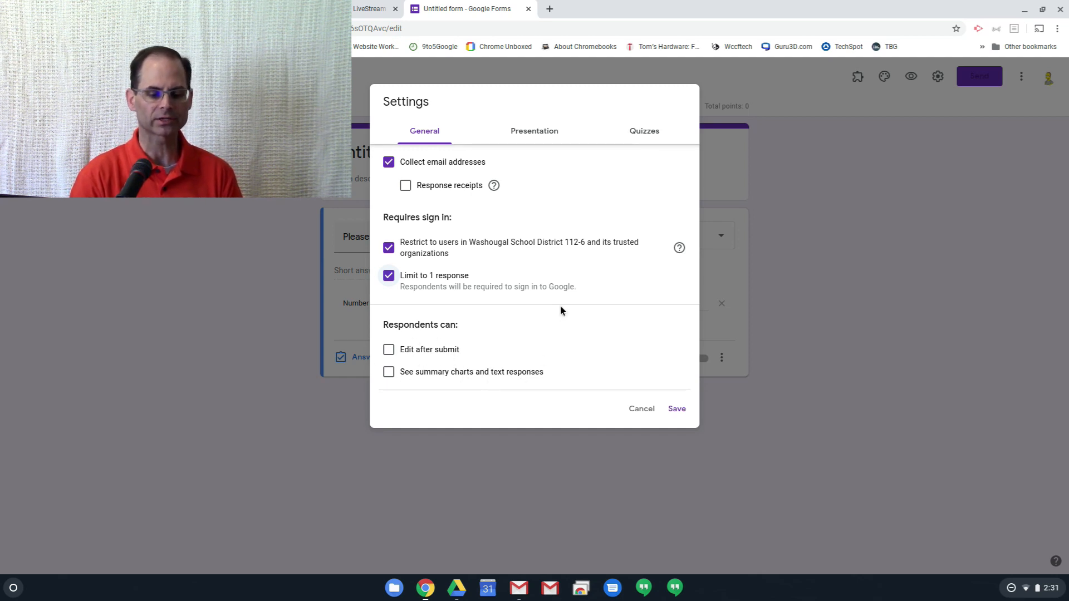
- Toggle the quiz option off and on in the quiz settings, leave it enabled, and save the form settings
left_click(643, 134)
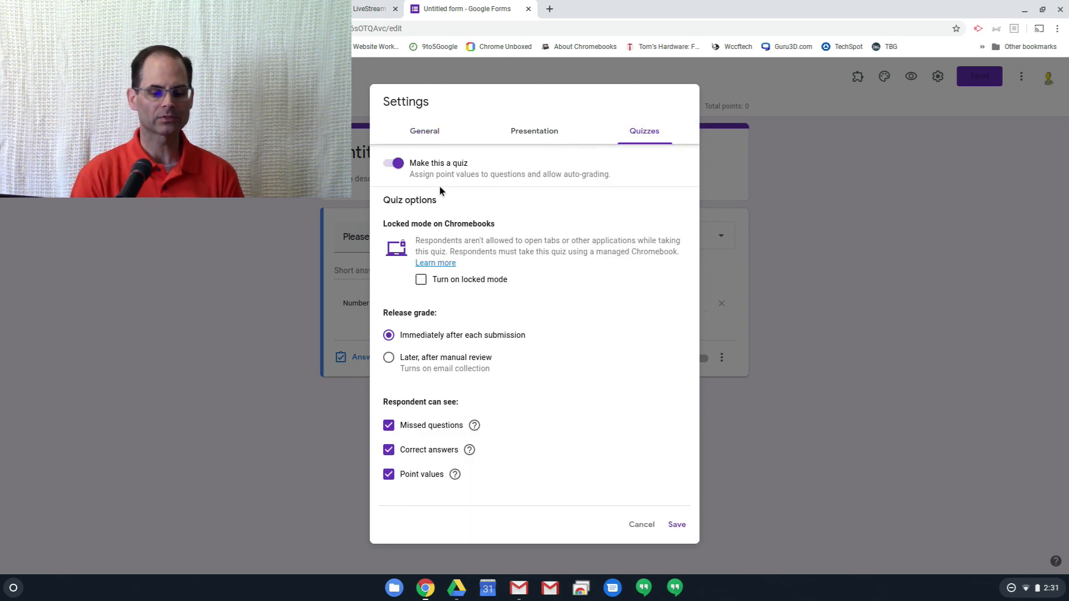
left_click(397, 165)
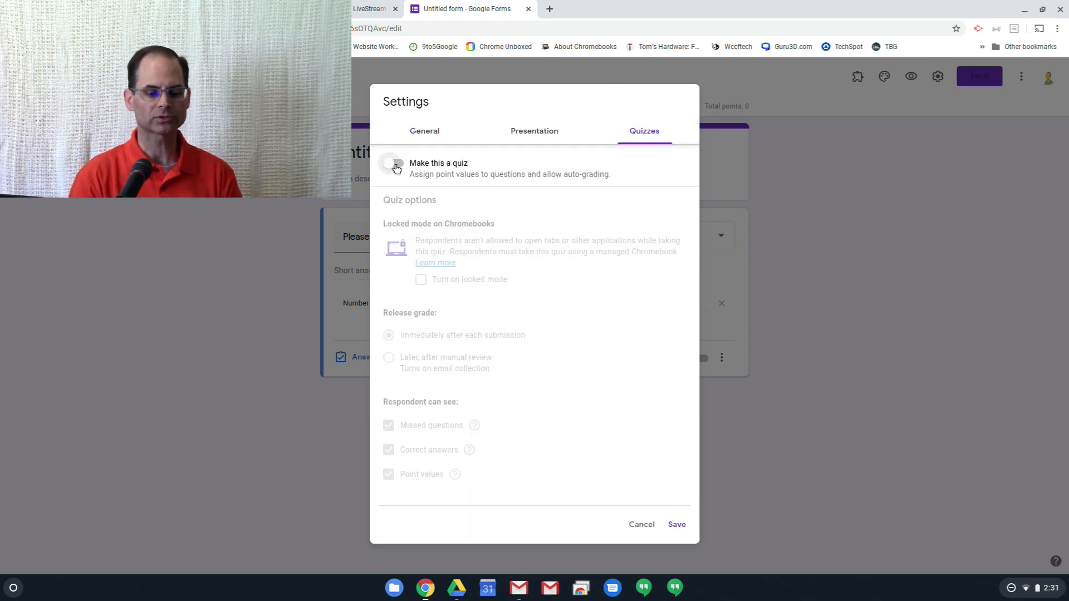
left_click(397, 165)
left_click(397, 165)
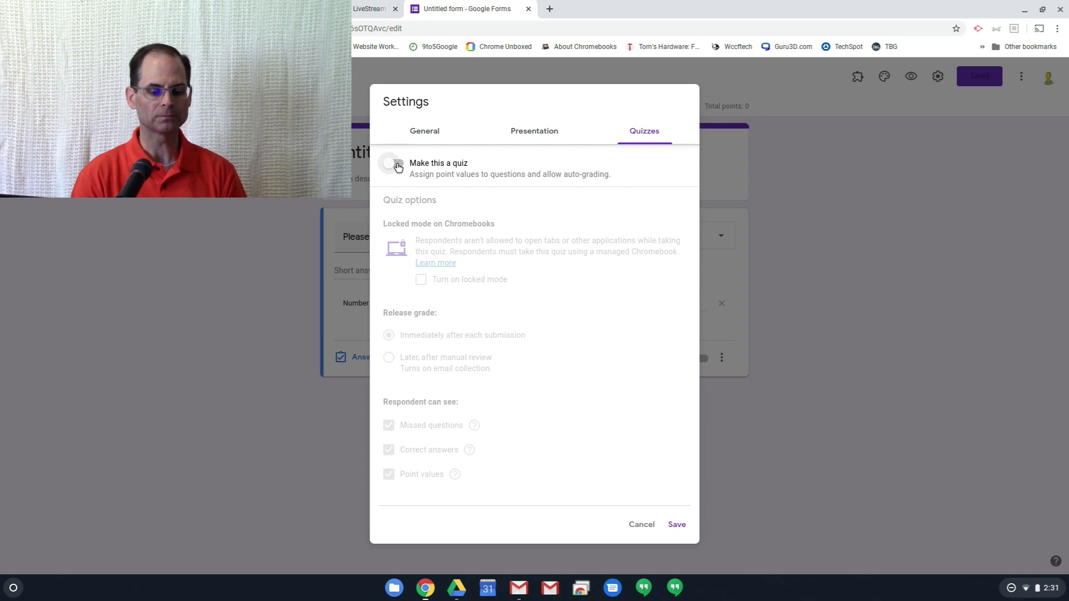
left_click(398, 167)
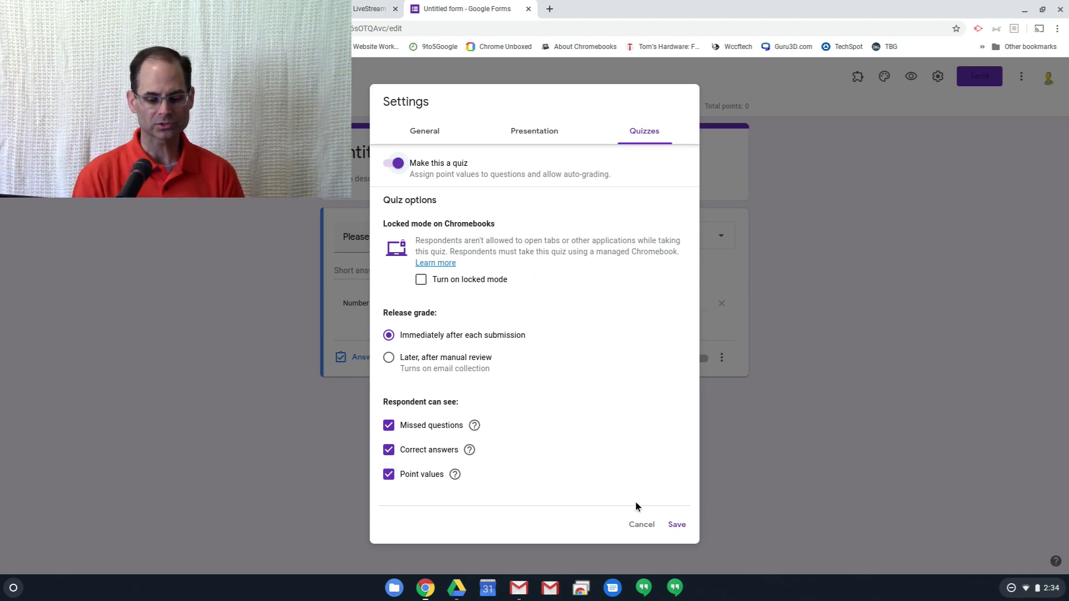
left_click(676, 525)
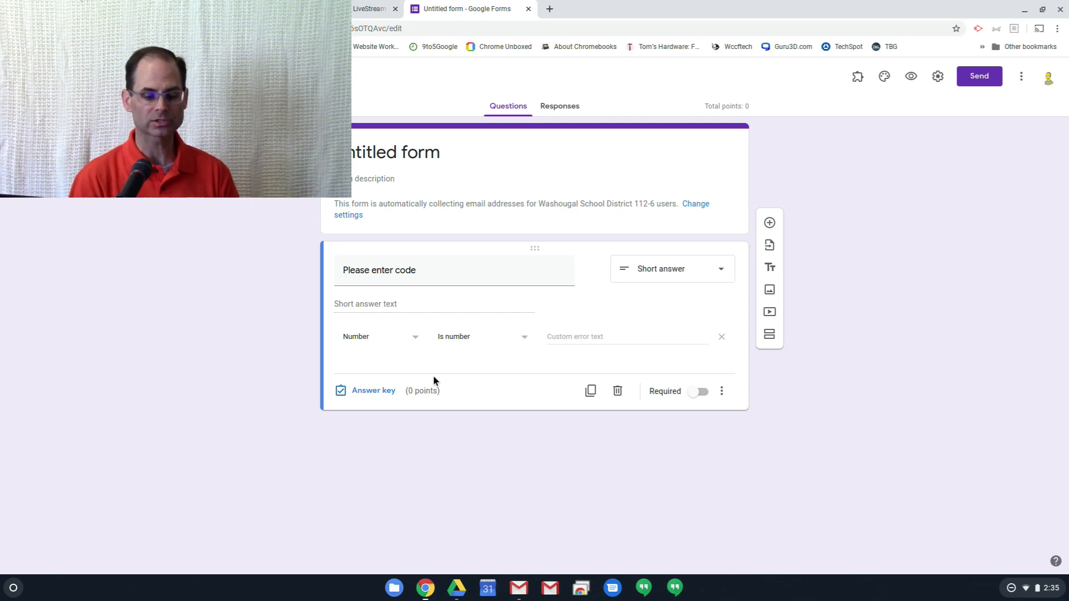
- Change the "Please enter code" question to a file upload, accepting uploads to Drive, and clear its question text
left_click(722, 272)
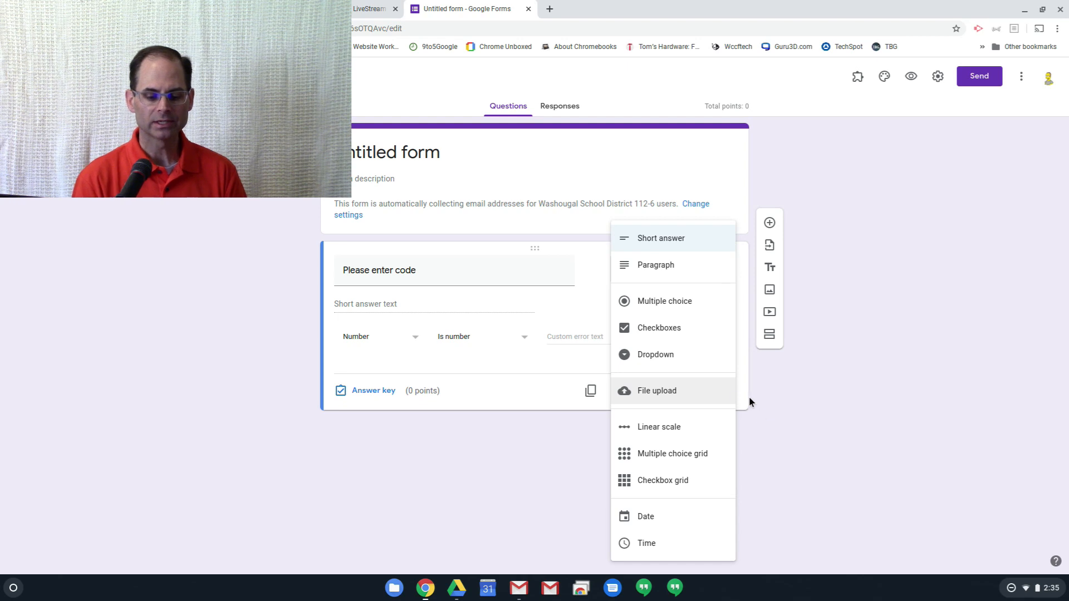
left_click(657, 396)
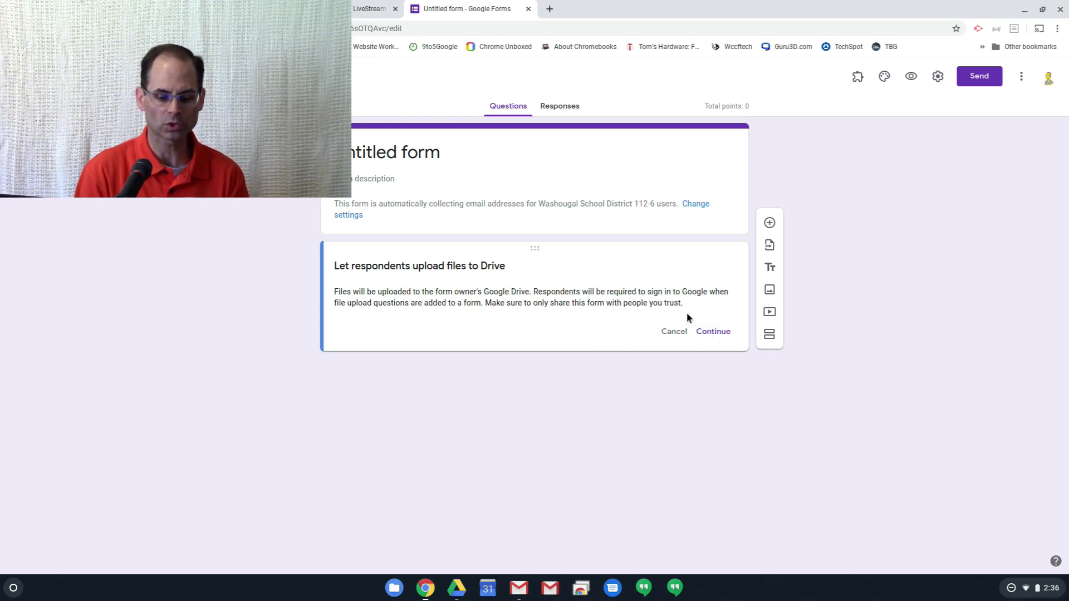
left_click(709, 333)
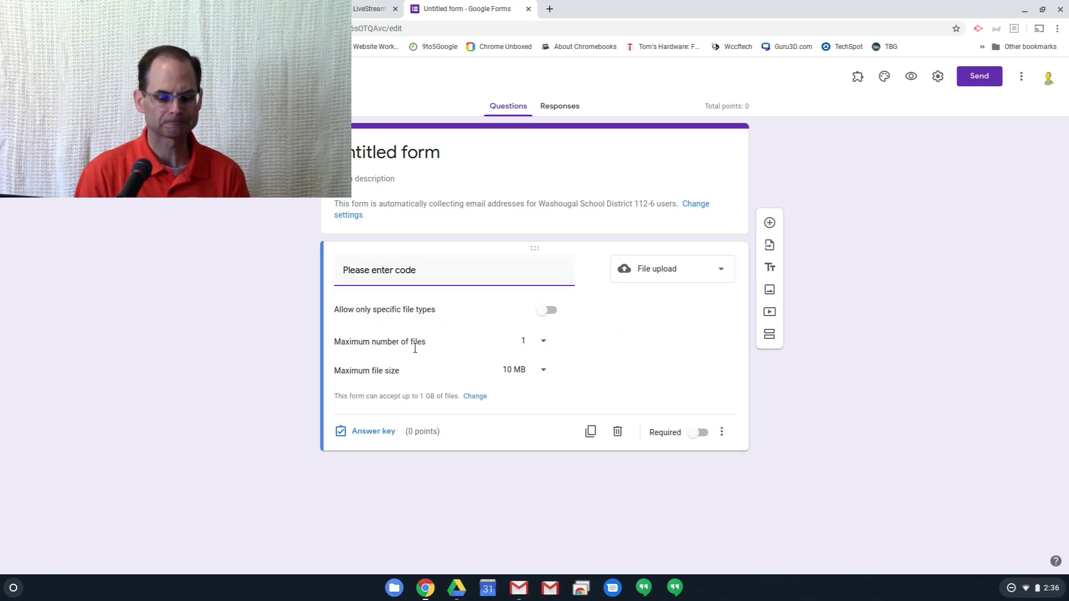
left_click_drag(439, 272, 344, 271)
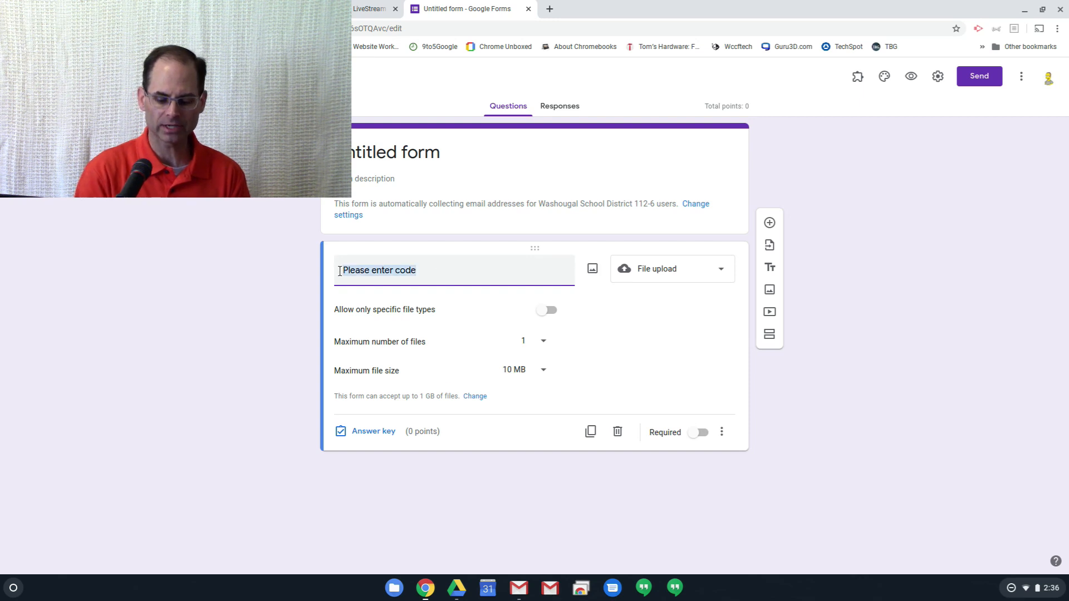
key("BackSpace")
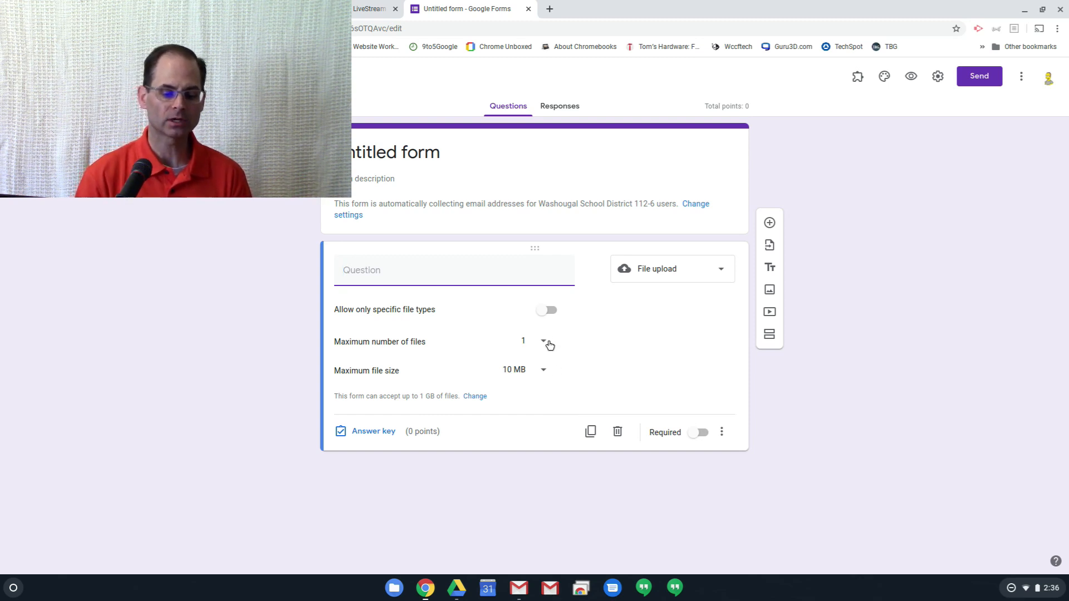
- Review the specific file type choices and the maximum number of files options of the file upload question without changing them
left_click(545, 312)
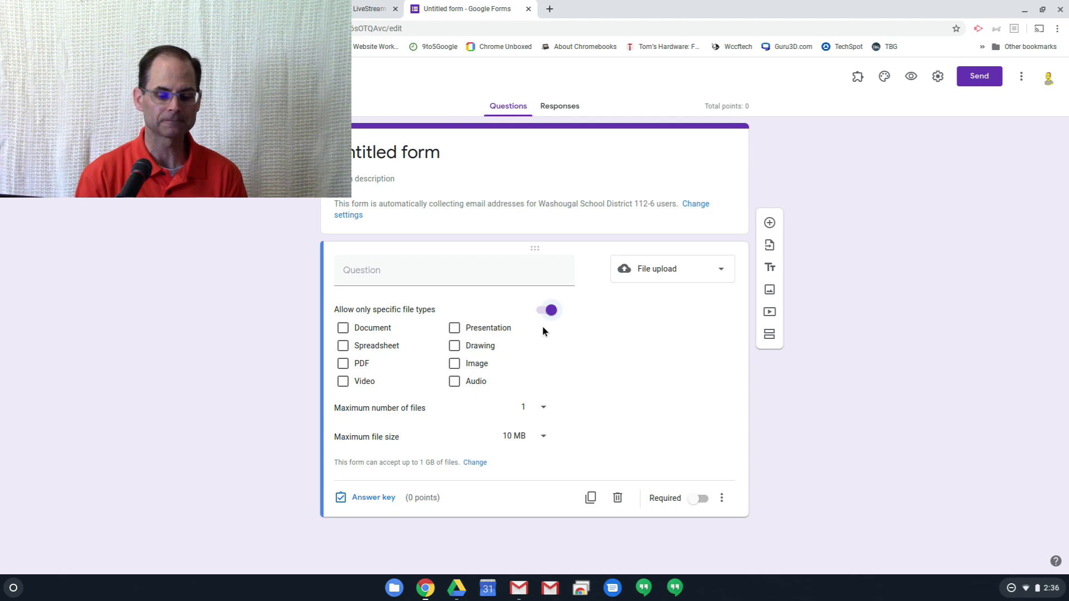
left_click(551, 312)
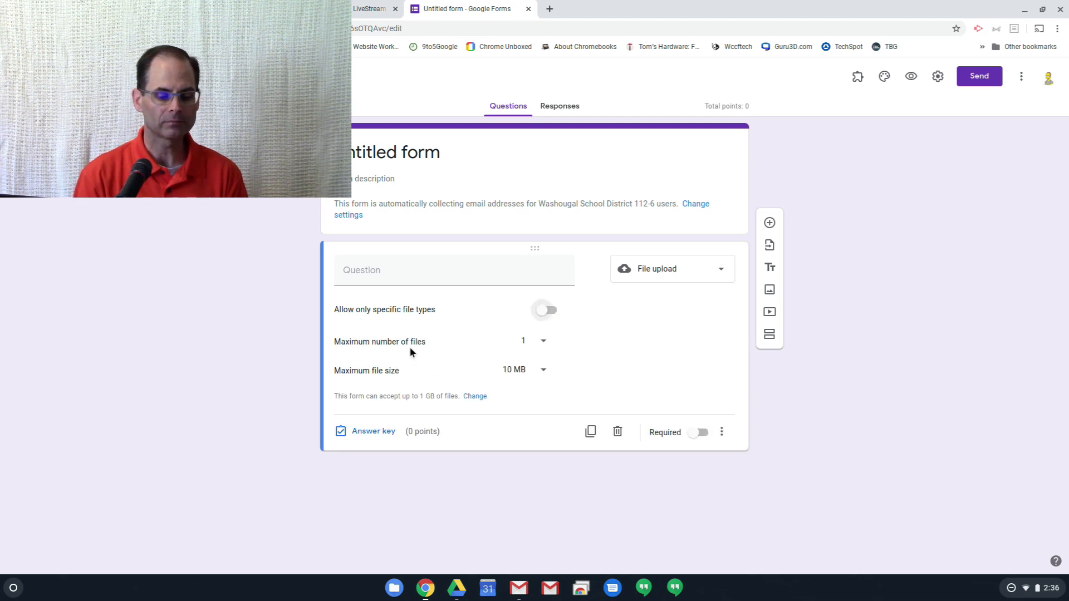
left_click(544, 343)
left_click(585, 343)
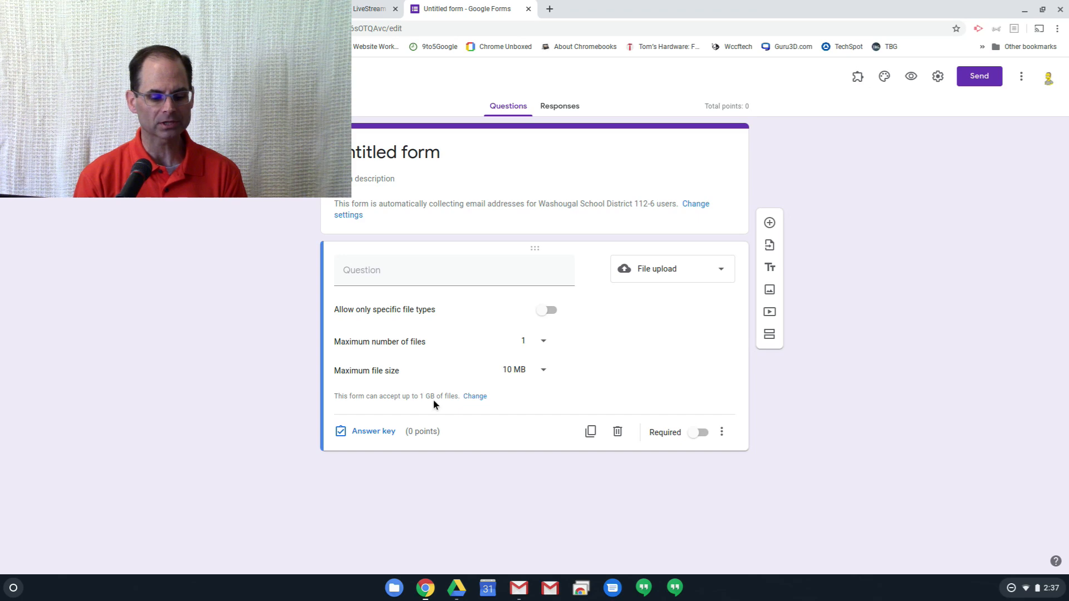
- Review the size limit choices for all uploaded files in the form settings, and cancel without changing the limit
left_click(475, 396)
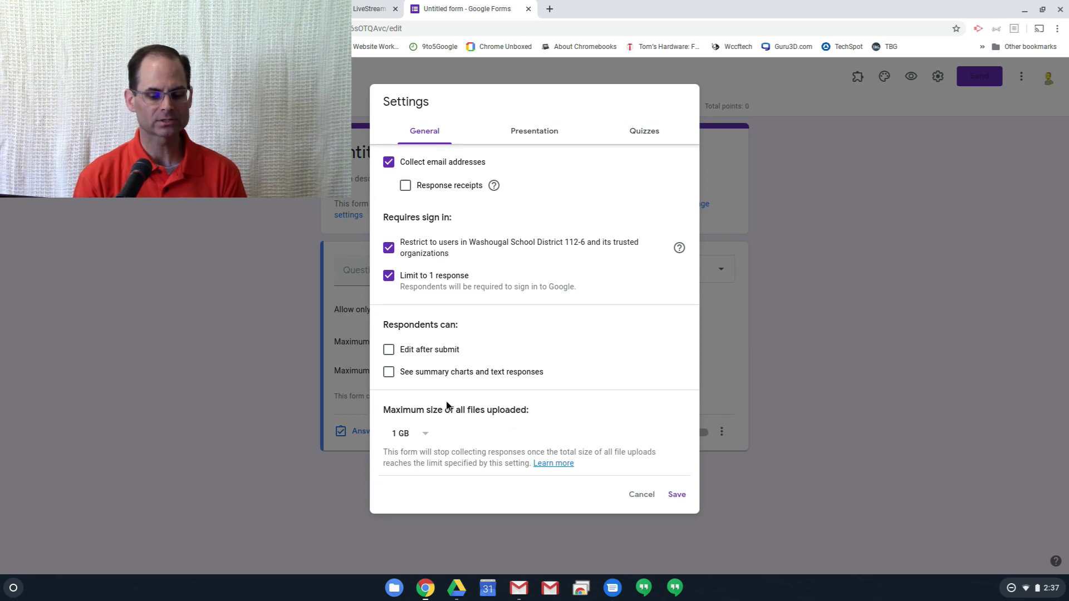
left_click(426, 435)
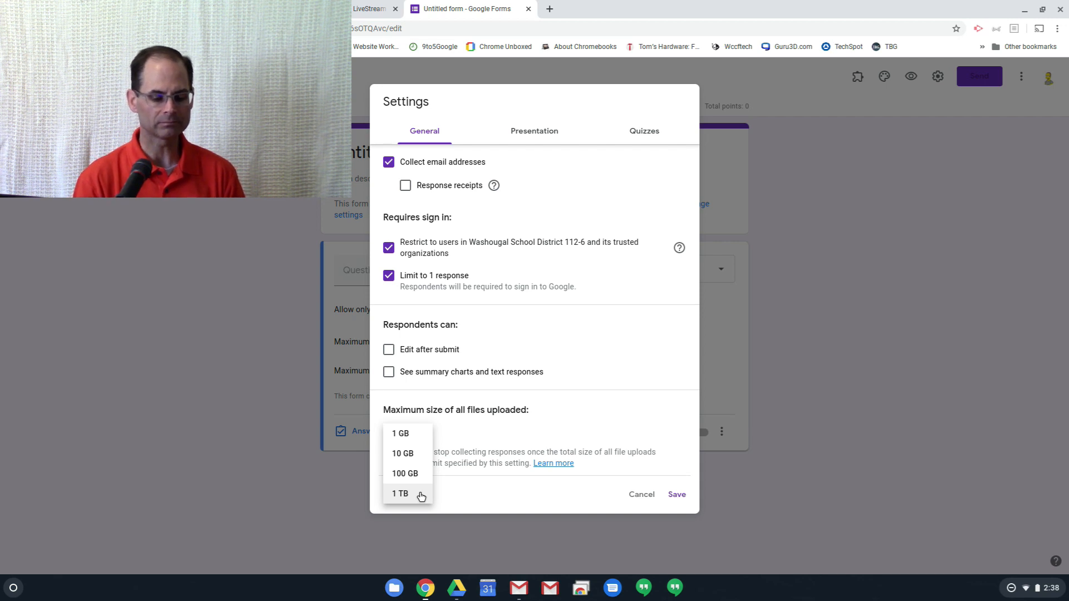
left_click(455, 436)
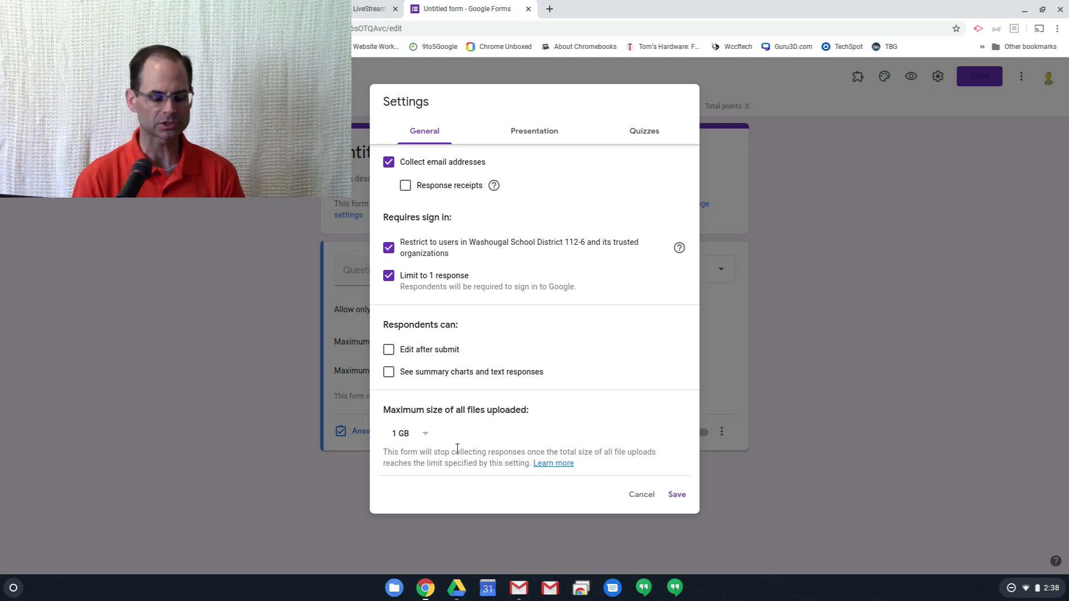
left_click(632, 497)
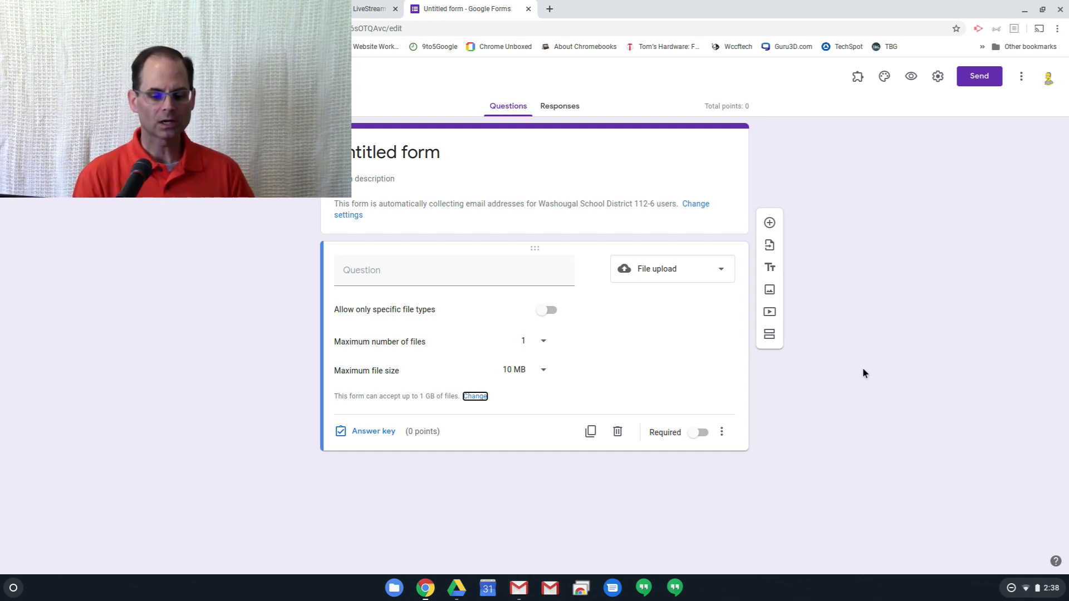
- Change the file upload question to a short answer with the question text "Please enter the code"
left_click(707, 277)
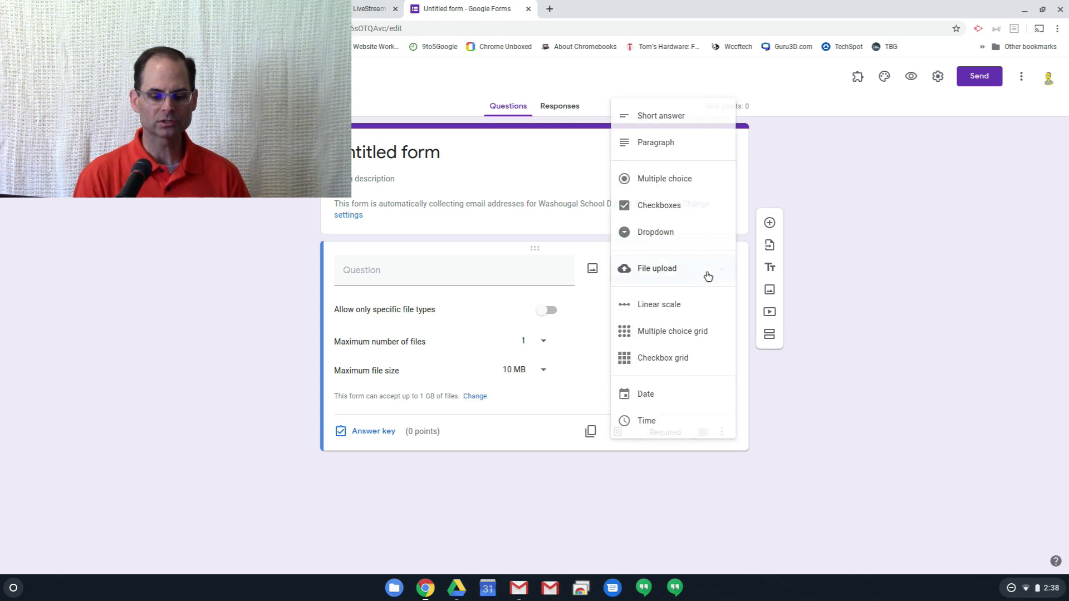
left_click(711, 124)
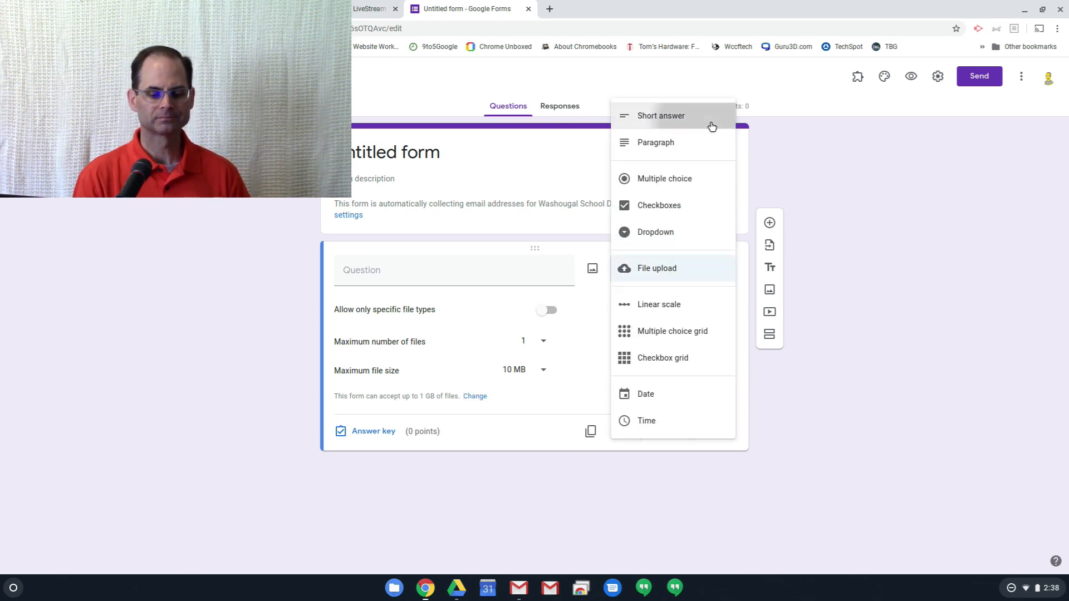
left_click(466, 276)
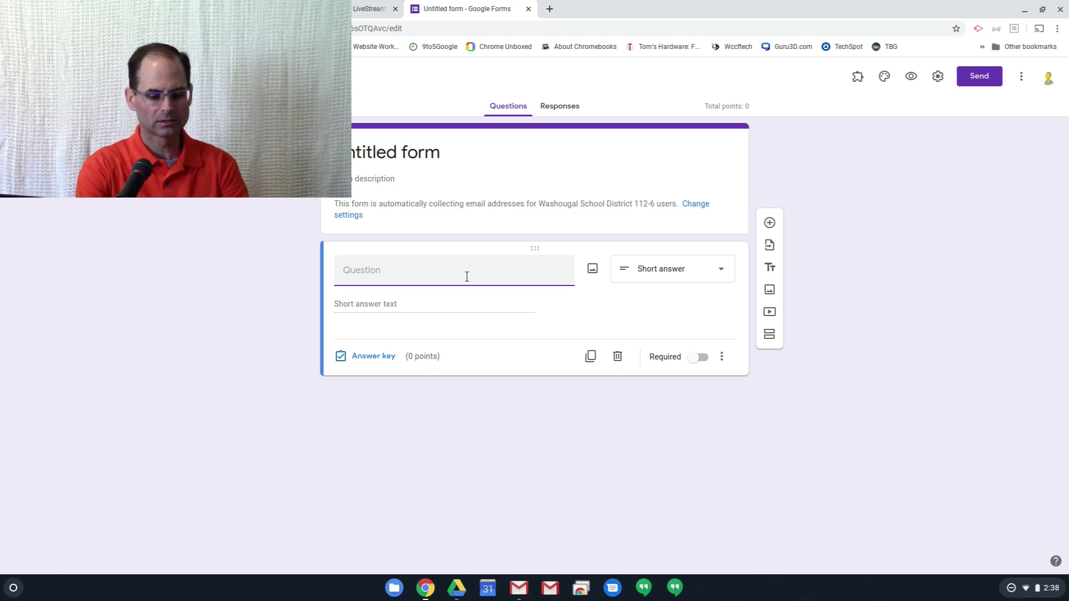
type("Please ")
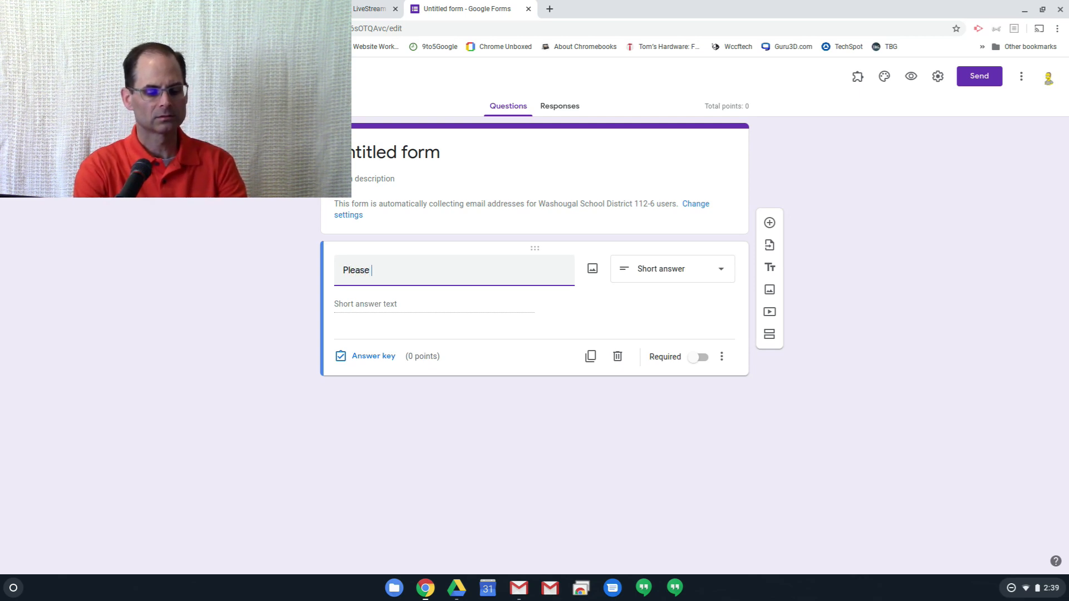
type("inter ")
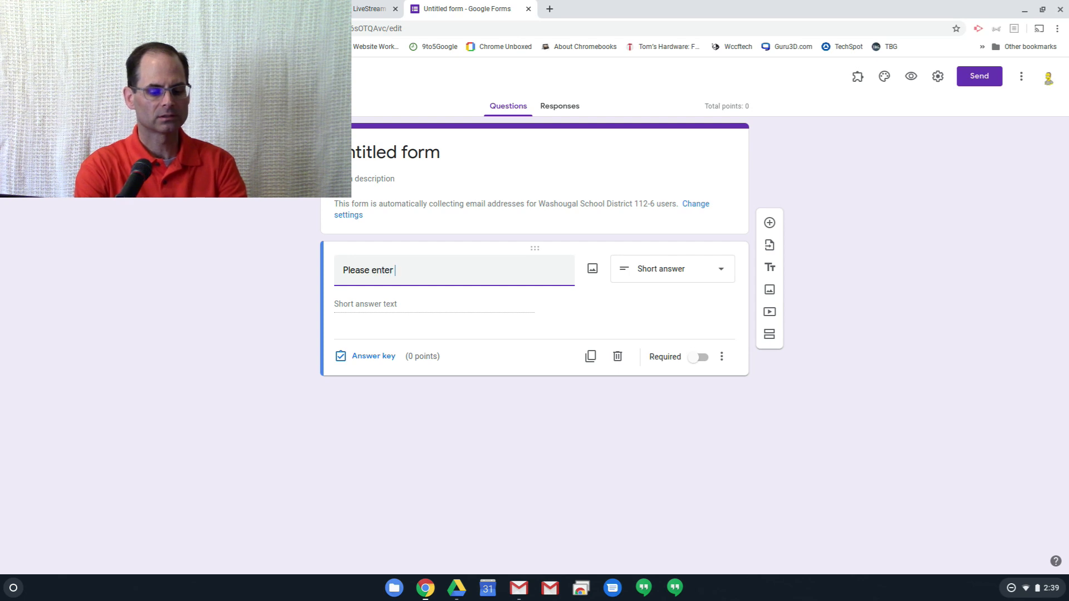
type("the code")
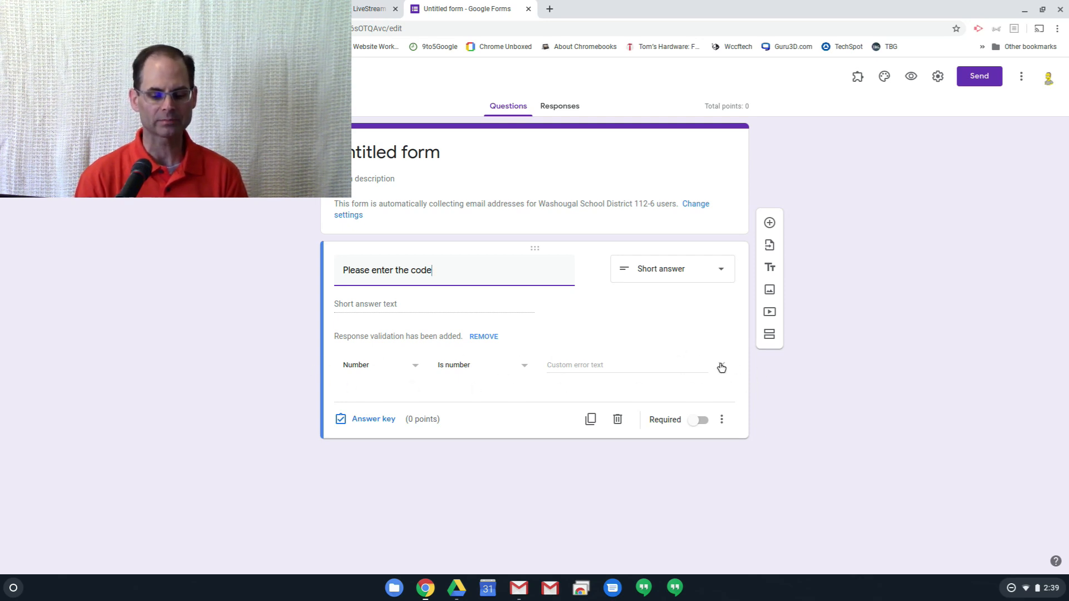
- Set the code question's response validation to a number equal to the chosen access code
left_click(723, 420)
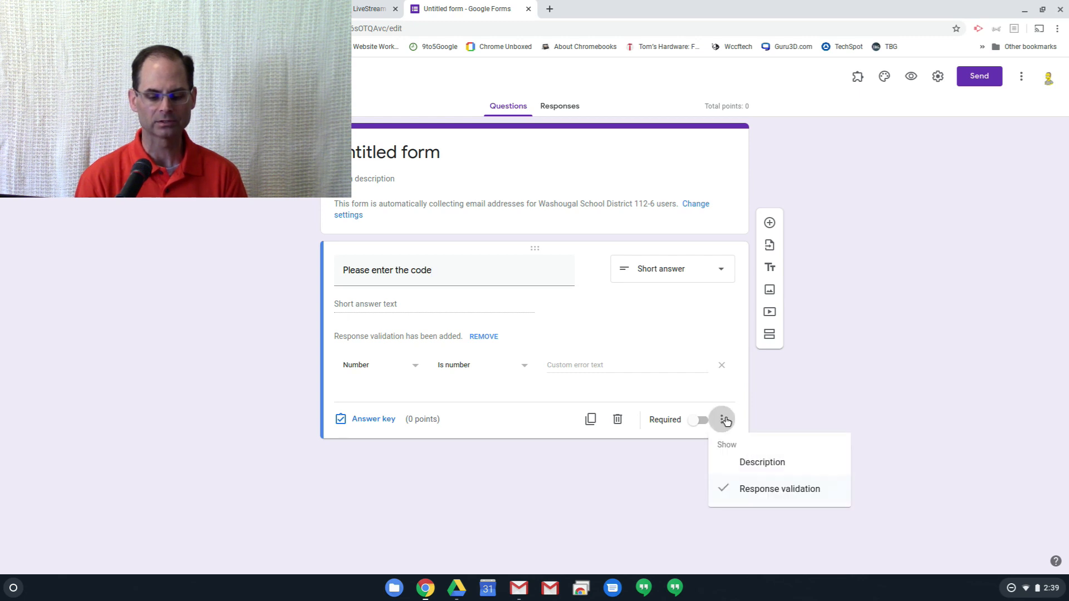
left_click(434, 389)
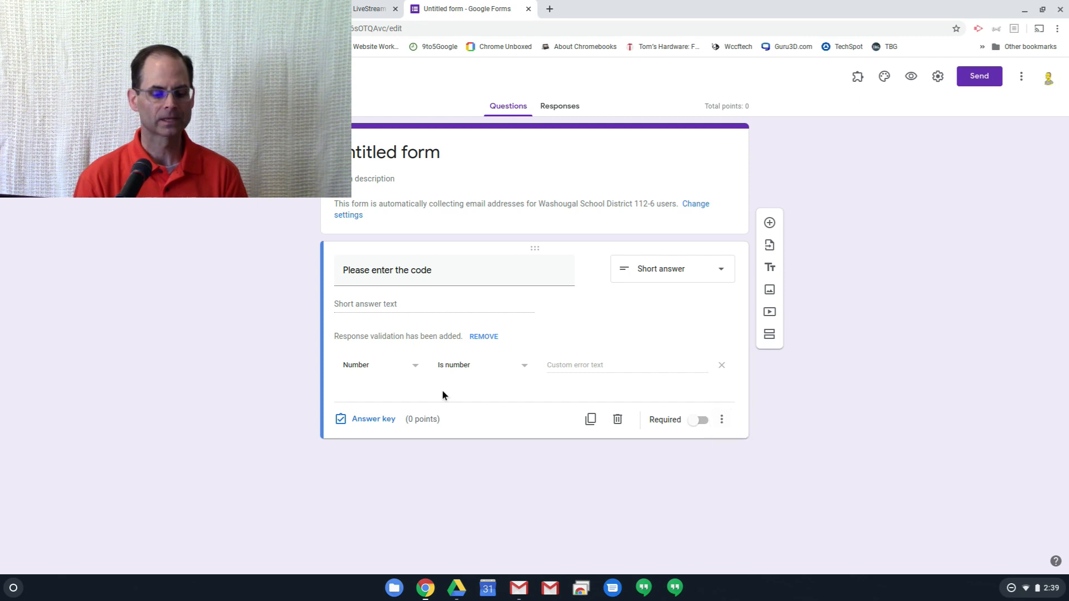
left_click(385, 370)
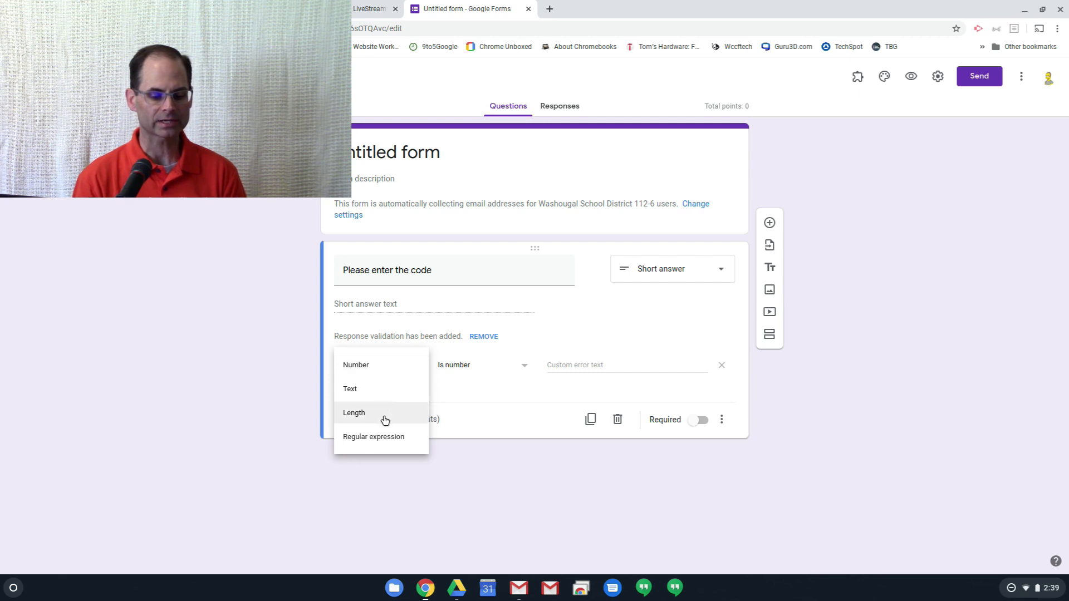
left_click(390, 371)
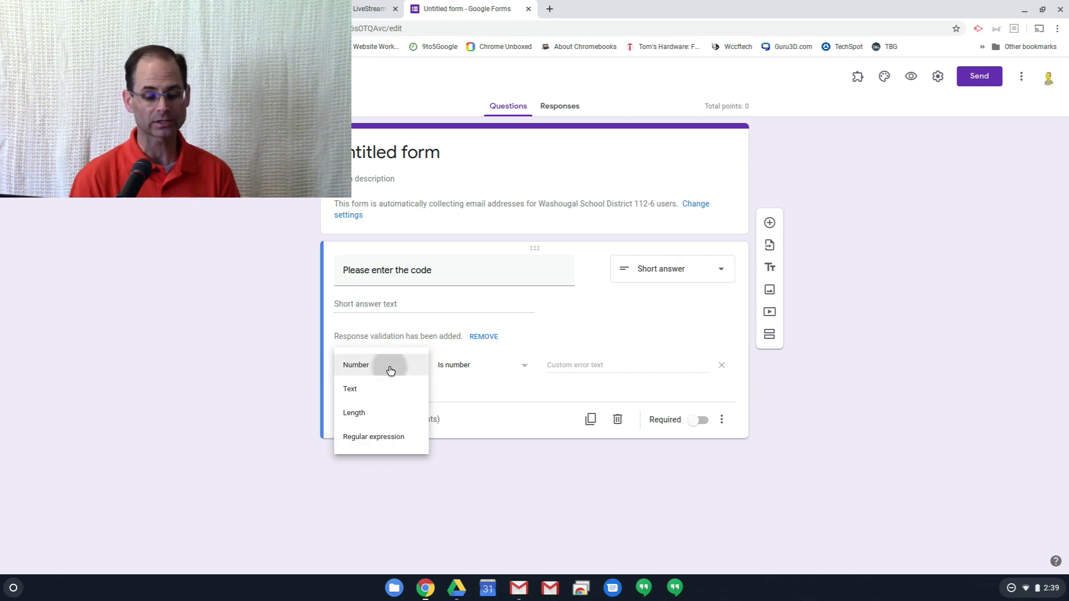
left_click(467, 368)
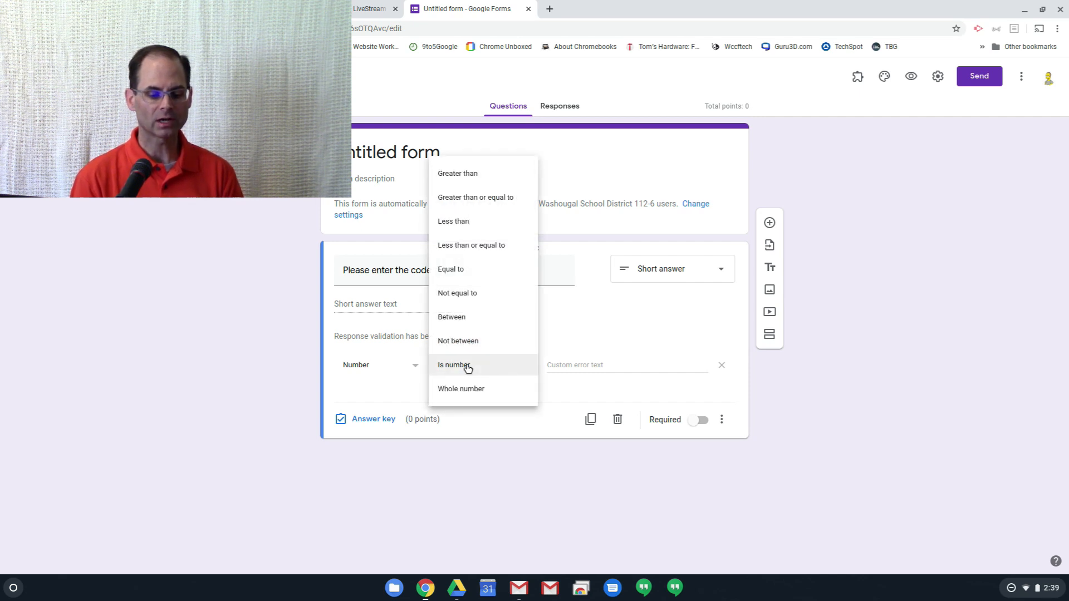
left_click(473, 271)
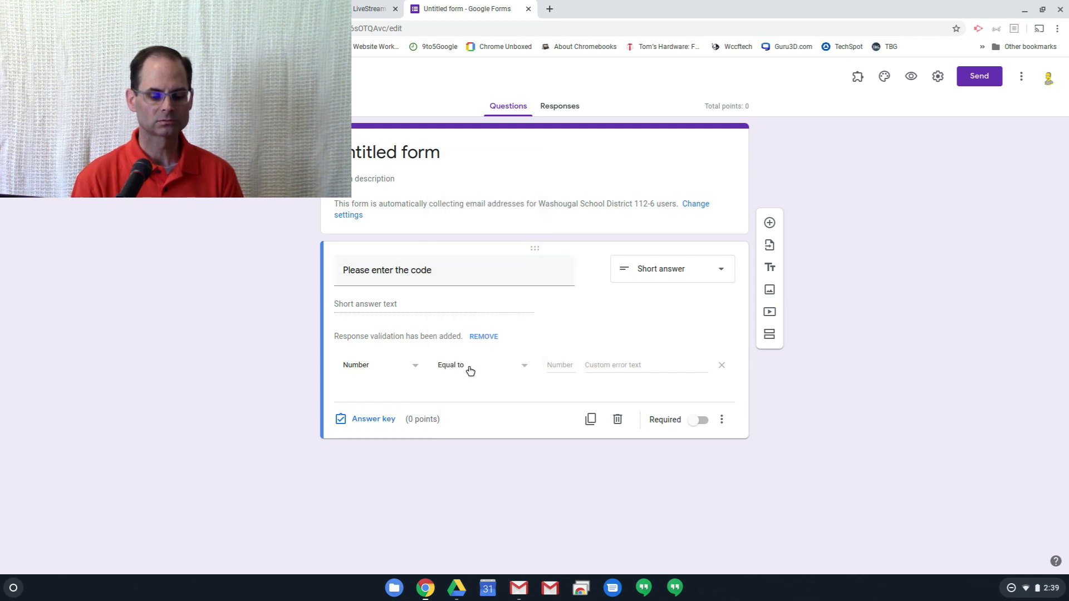
left_click(451, 367)
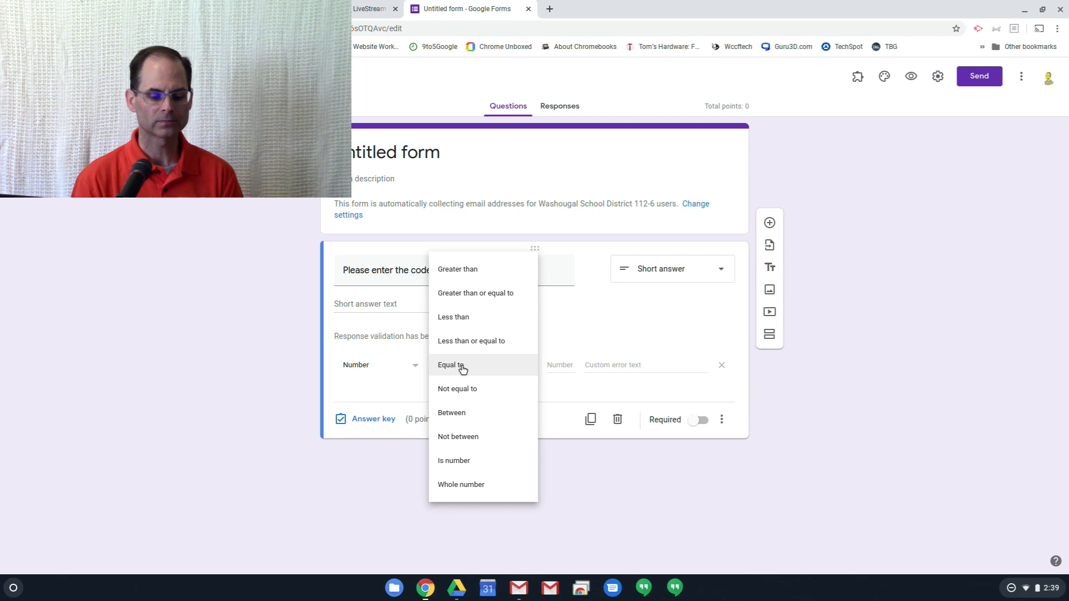
left_click(462, 369)
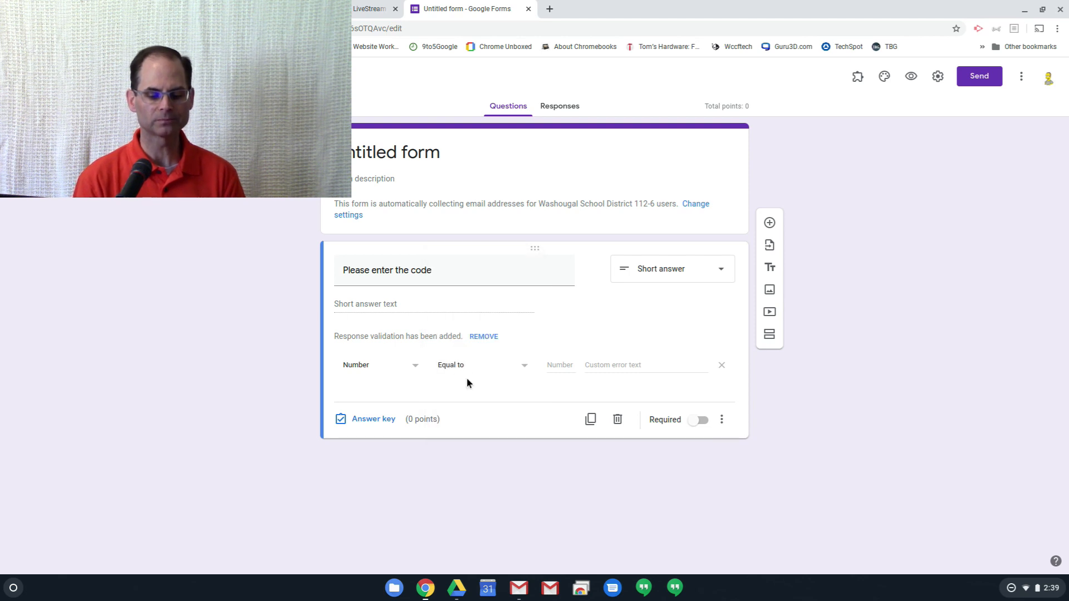
left_click(563, 365)
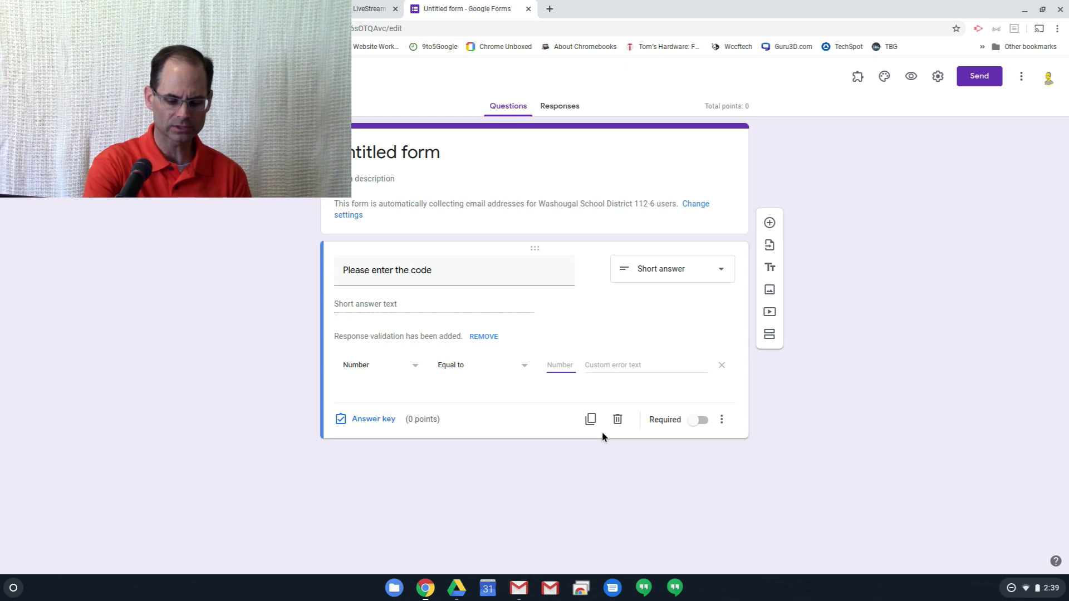
type("86")
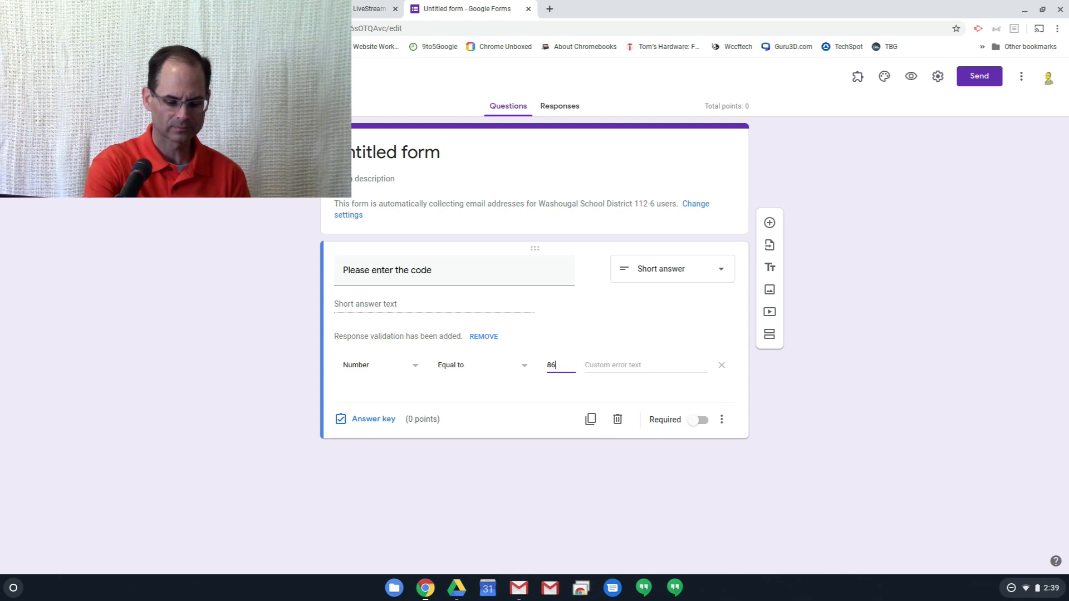
type("75309")
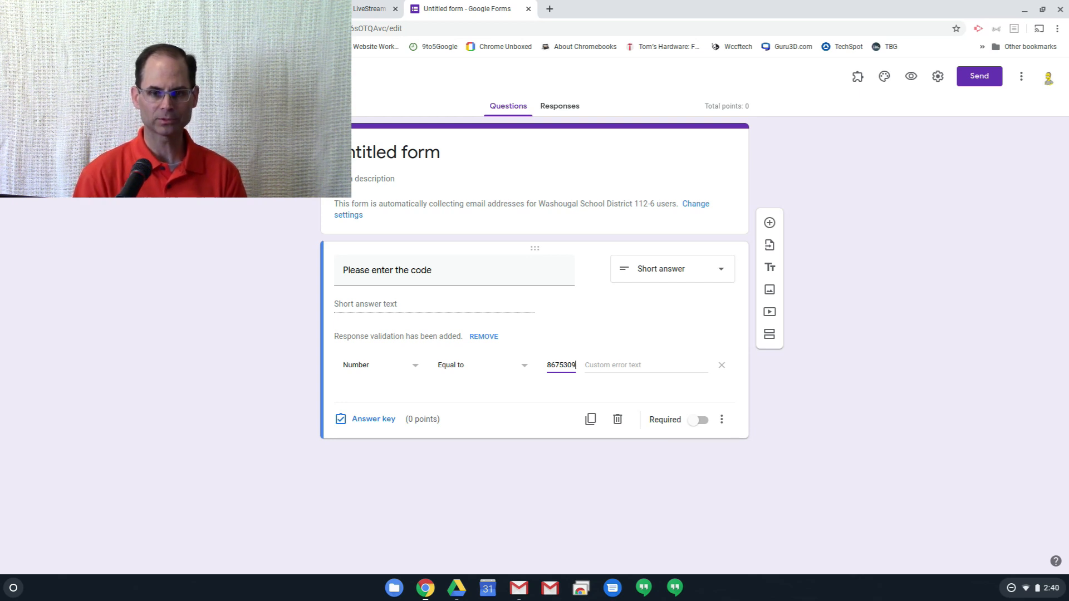
- Set the validation's custom error text to "Please enter the correct code." and make the code question required
left_click(662, 365)
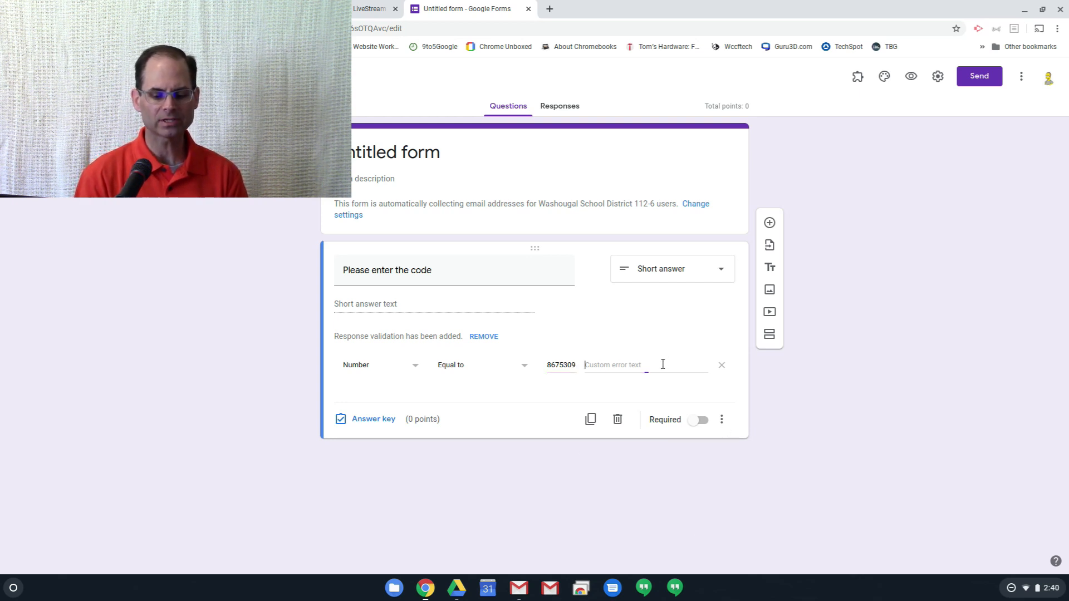
type("Please ent")
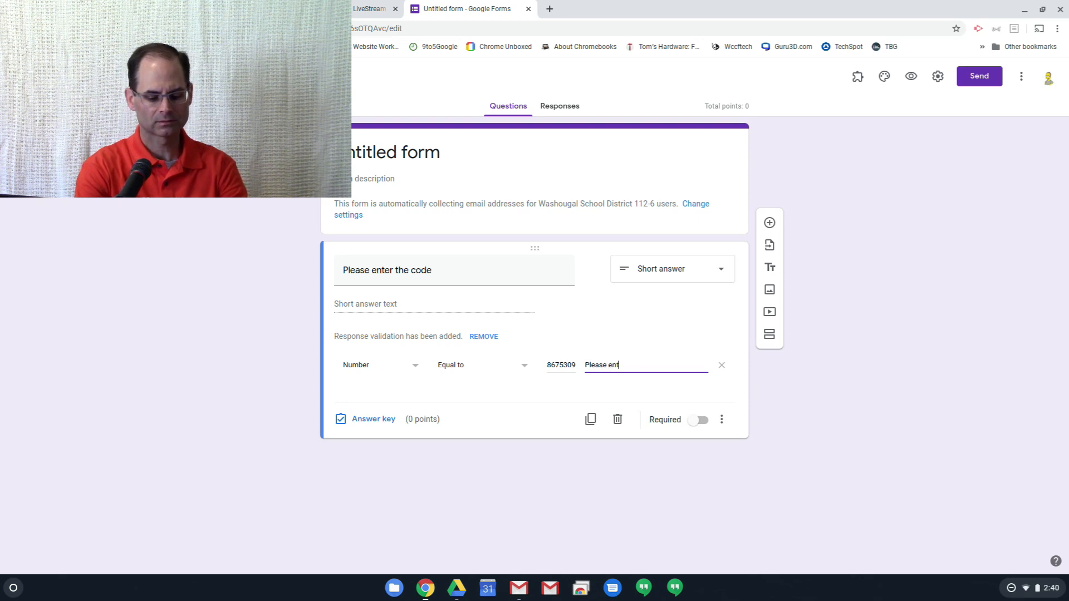
type("er the c")
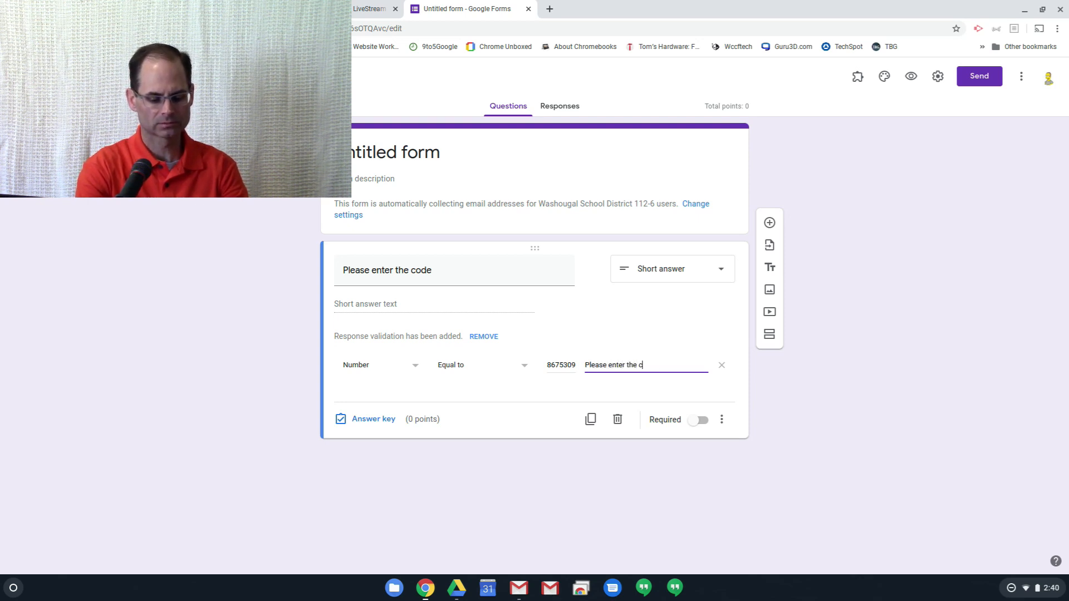
type("orrect code.")
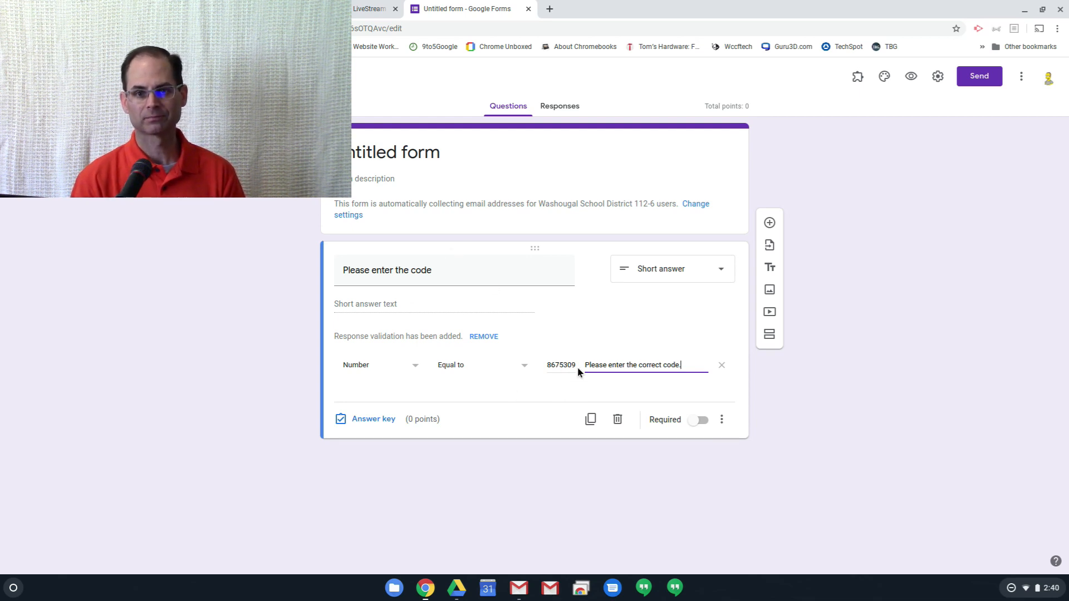
left_click(691, 424)
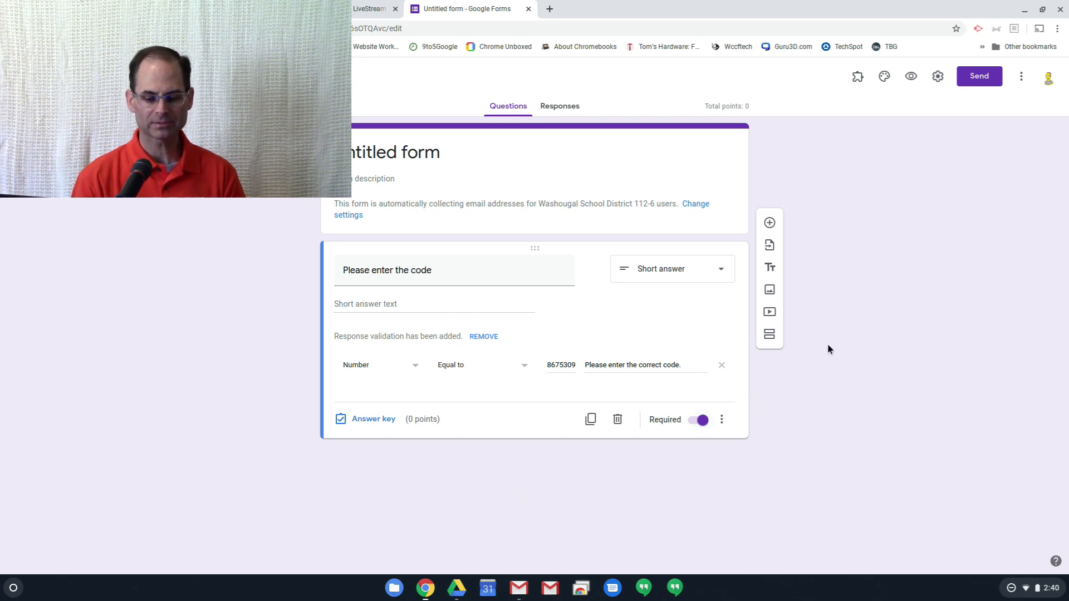
- Add a second section after the code question and review the after-section-1 navigation choices, keeping "Continue to next section"
left_click(772, 338)
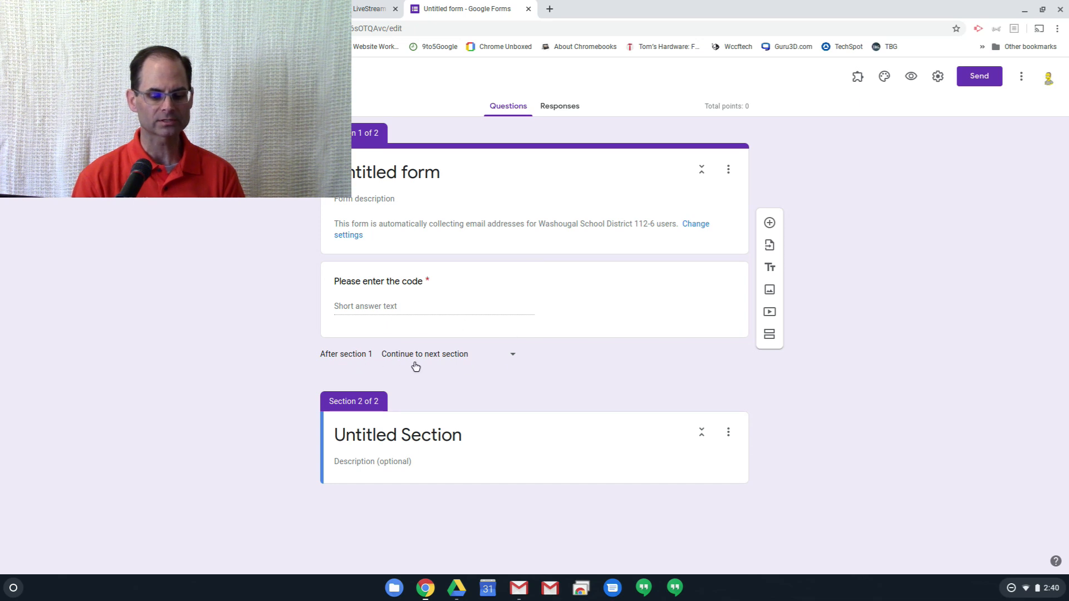
left_click(513, 358)
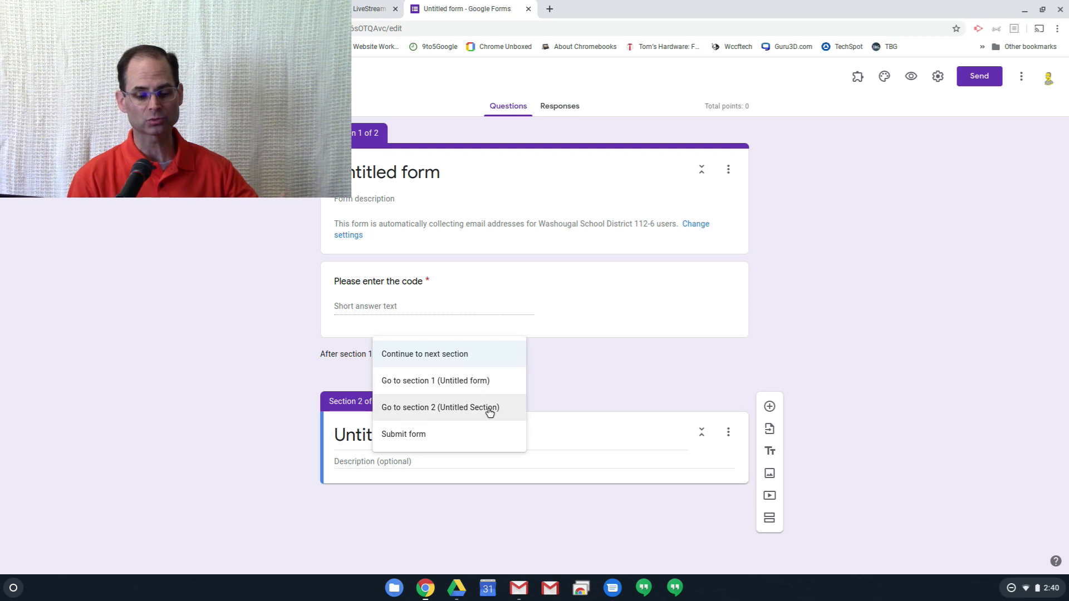
left_click(559, 379)
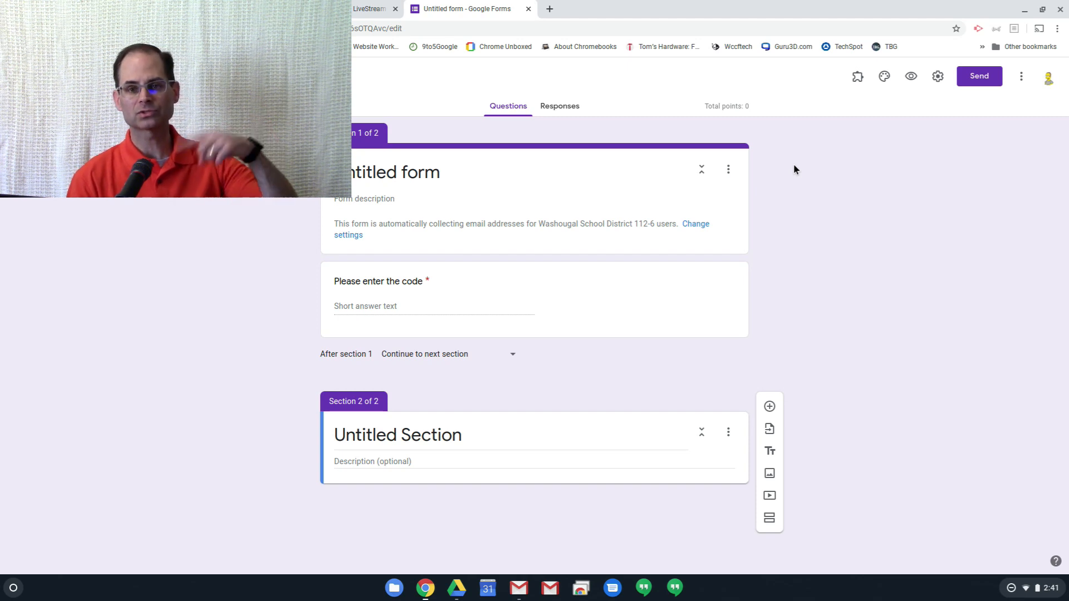
- Preview the form and try to continue to the next section with an incorrect access code
left_click(912, 79)
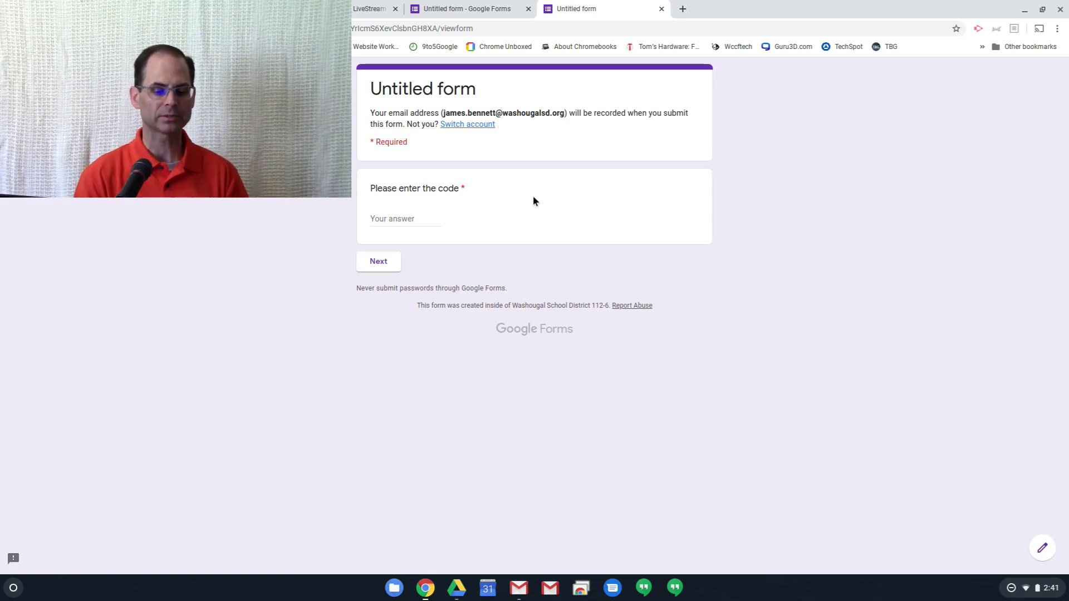
left_click(388, 224)
type("24635753853")
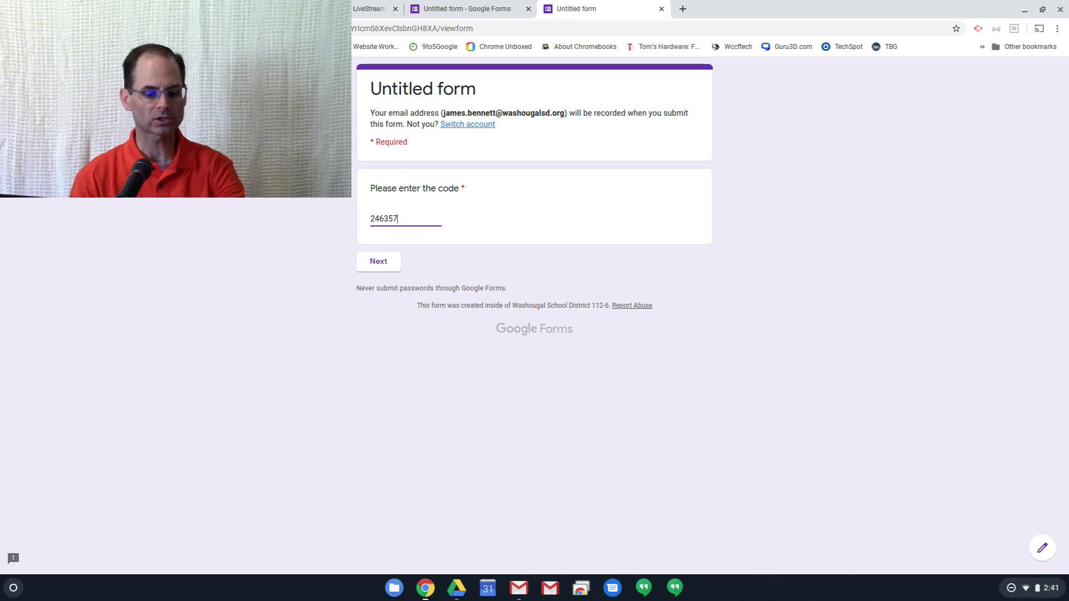
left_click(378, 263)
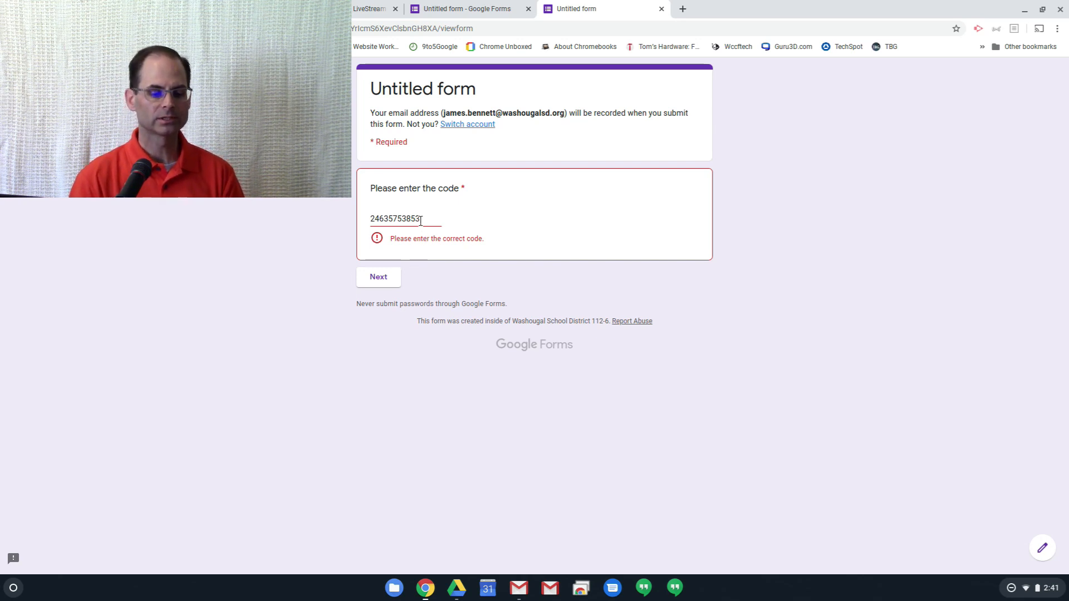
- Replace the answer in the preview with the correct access code and continue to the next section
left_click_drag(422, 218, 357, 220)
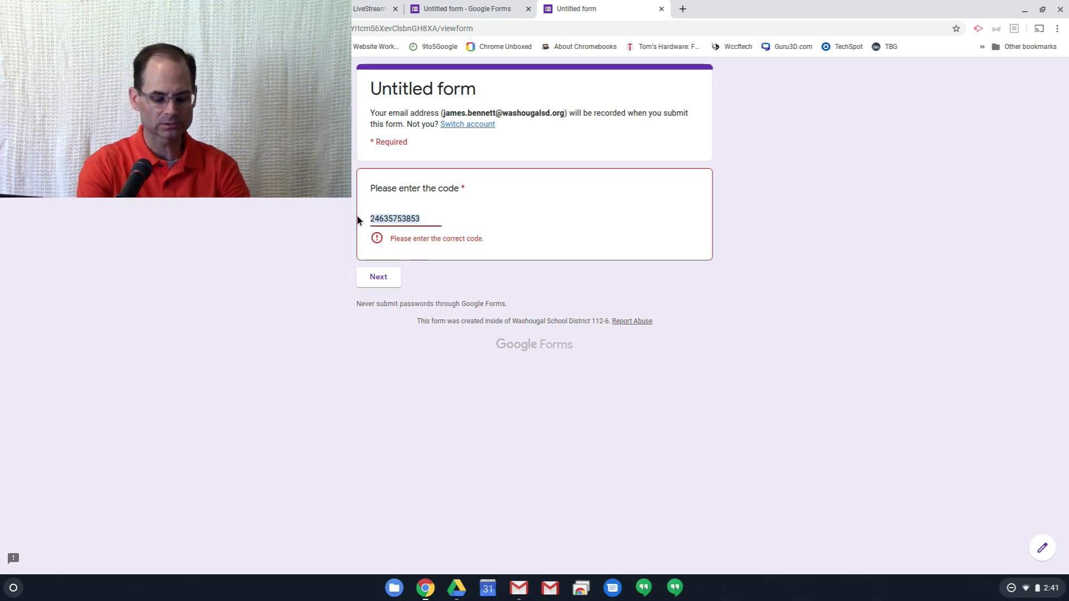
type("8675309")
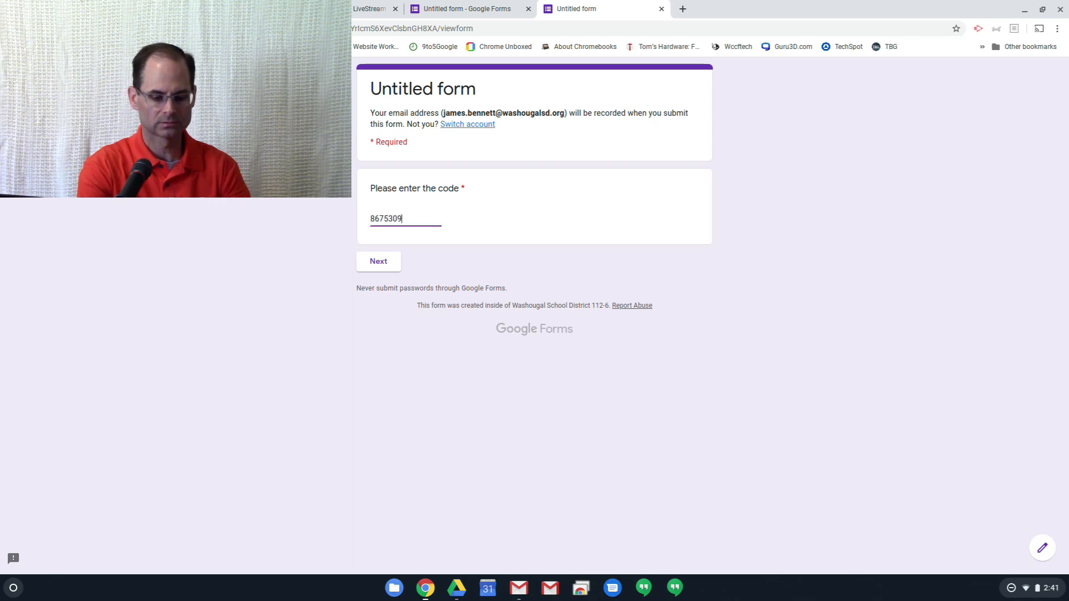
left_click(375, 262)
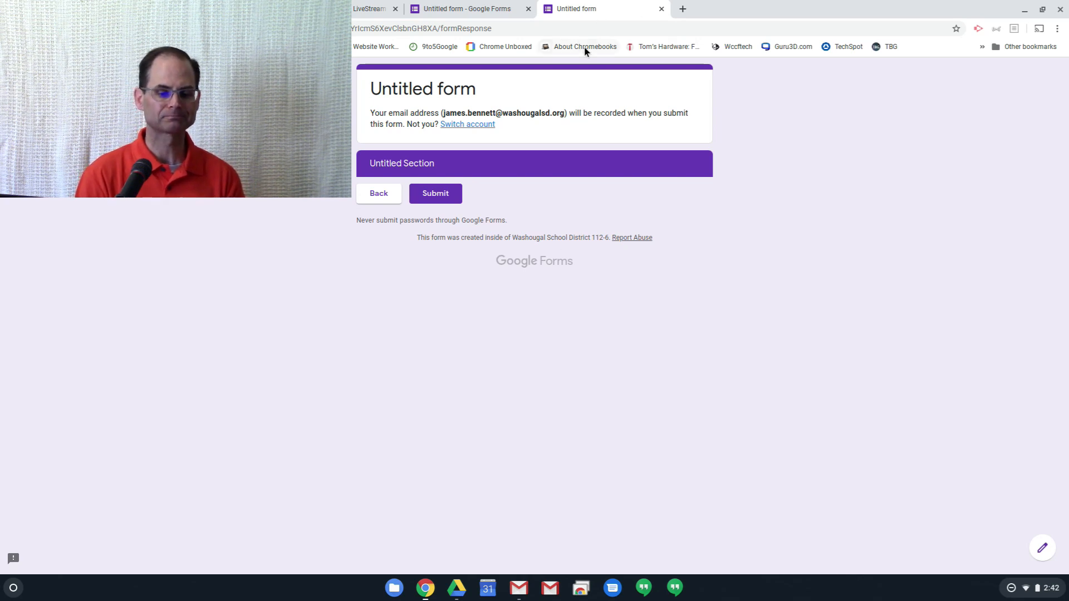
- Return to the form editor and add a multiple choice question to section 2 with the placeholder text "dgjsg jsfgjsfgsf"
left_click(479, 8)
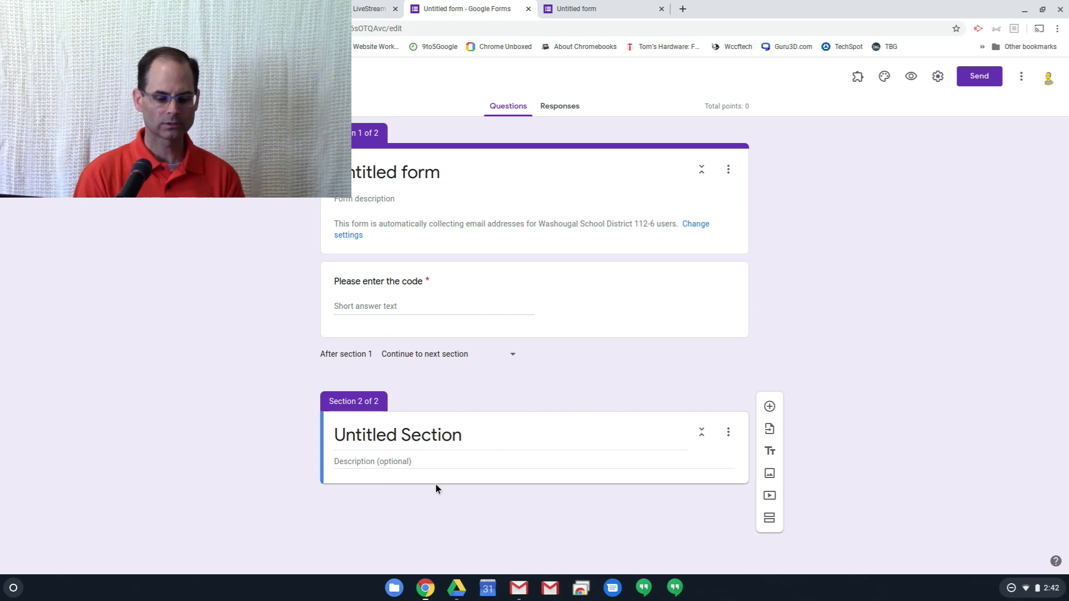
left_click(769, 406)
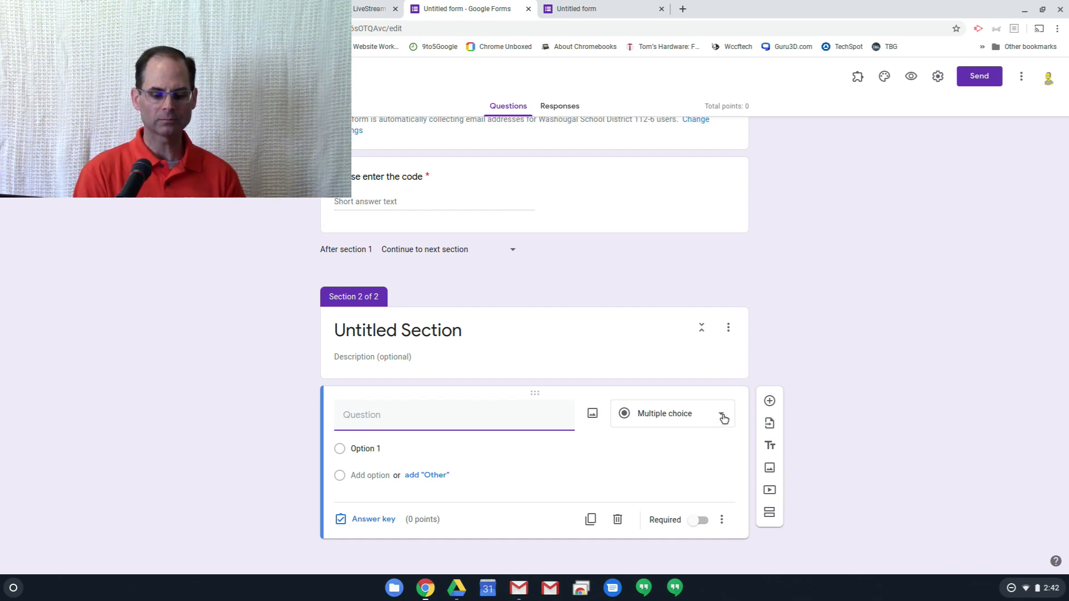
left_click(592, 415)
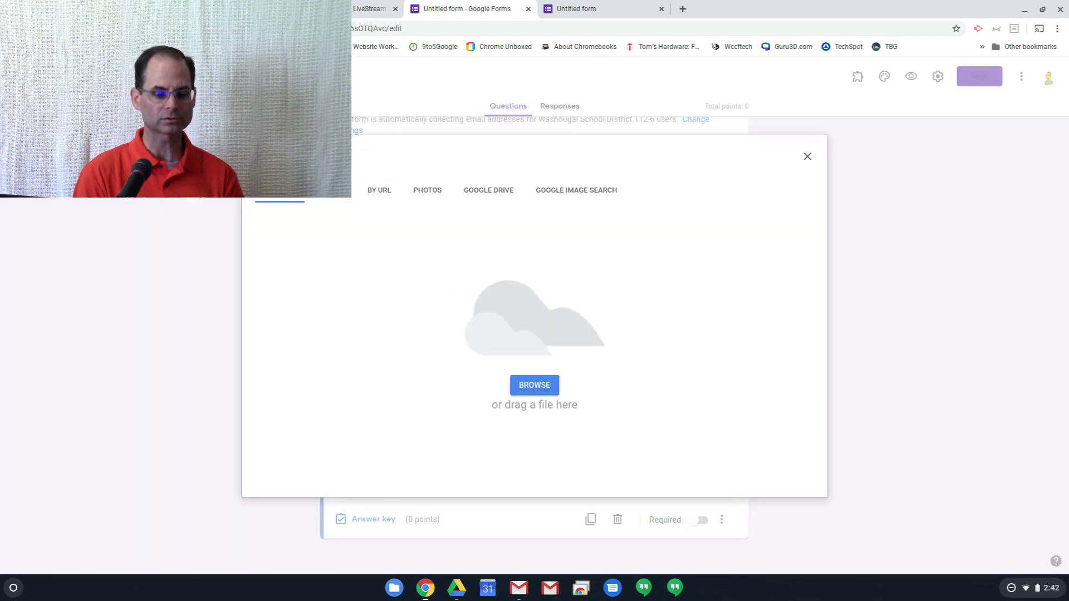
left_click(807, 157)
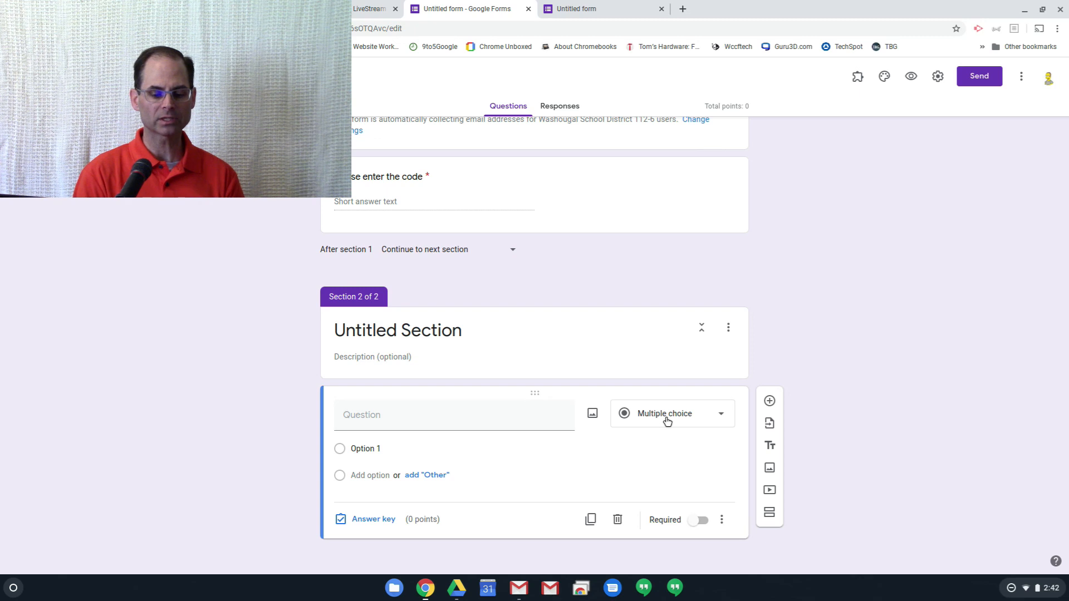
left_click(419, 419)
type("dgjsg jsfgjsfgsf")
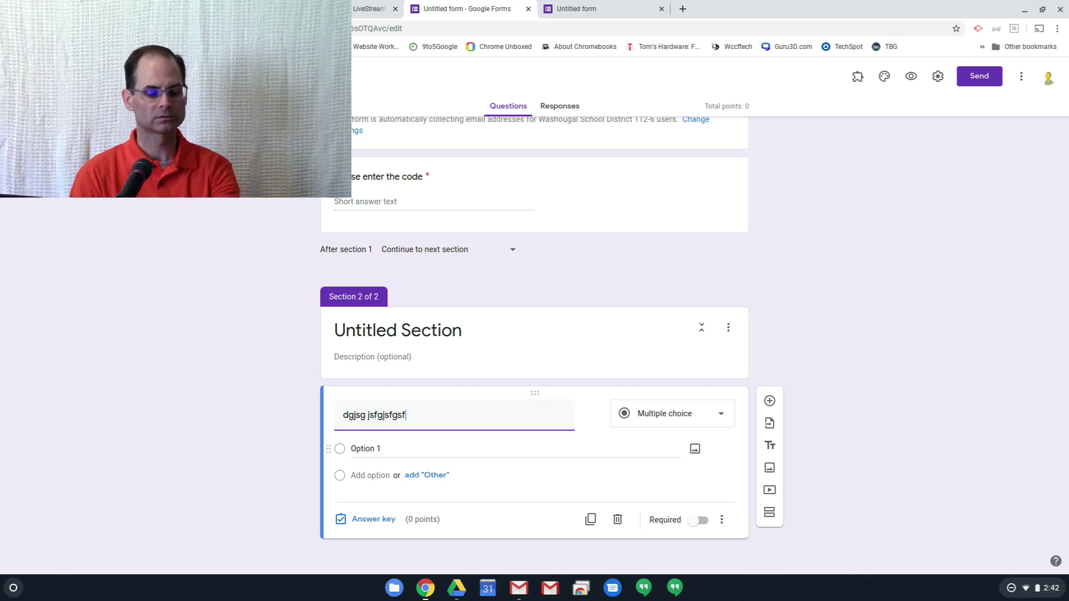
- Add the options "dsh dsh" and "d fgjyyiis6isi" below Option 1 and make the multiple choice question required
left_click(365, 449)
key("Return")
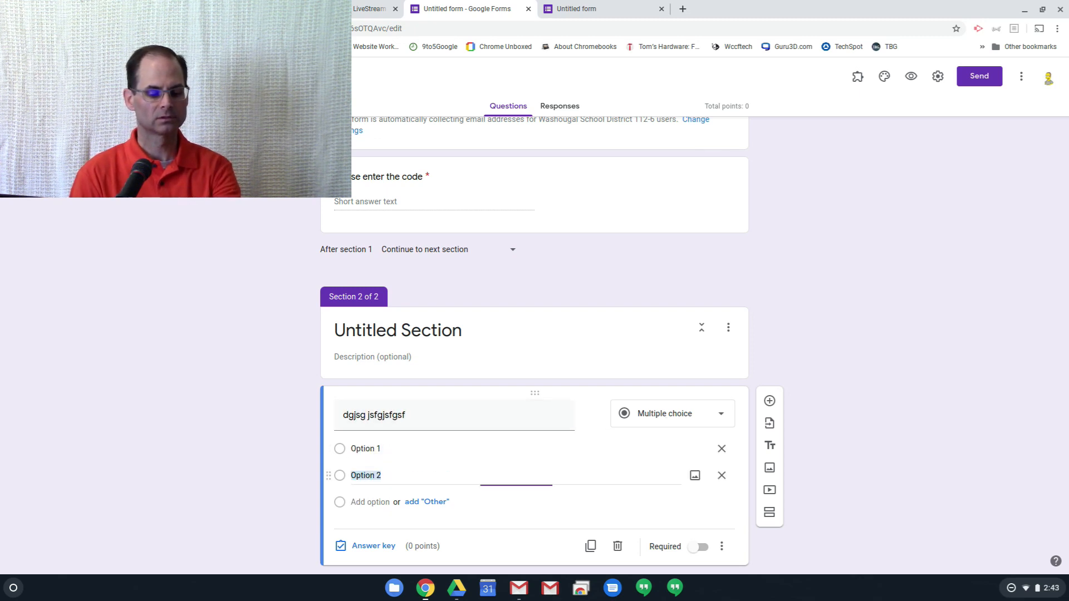
type("dsh dsh")
left_click(383, 502)
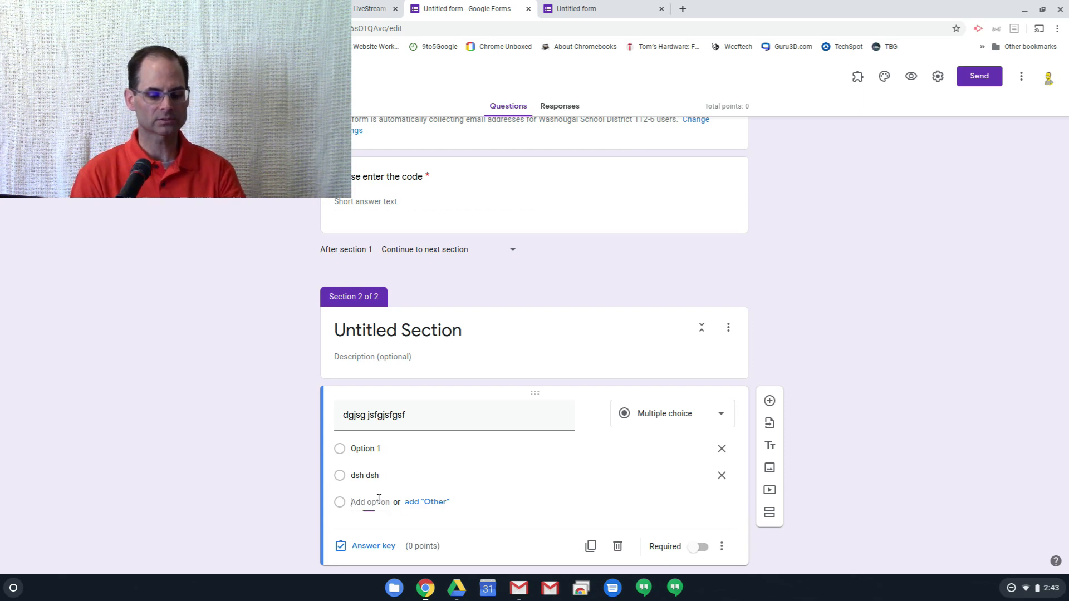
type("d fgjyyiis6isi")
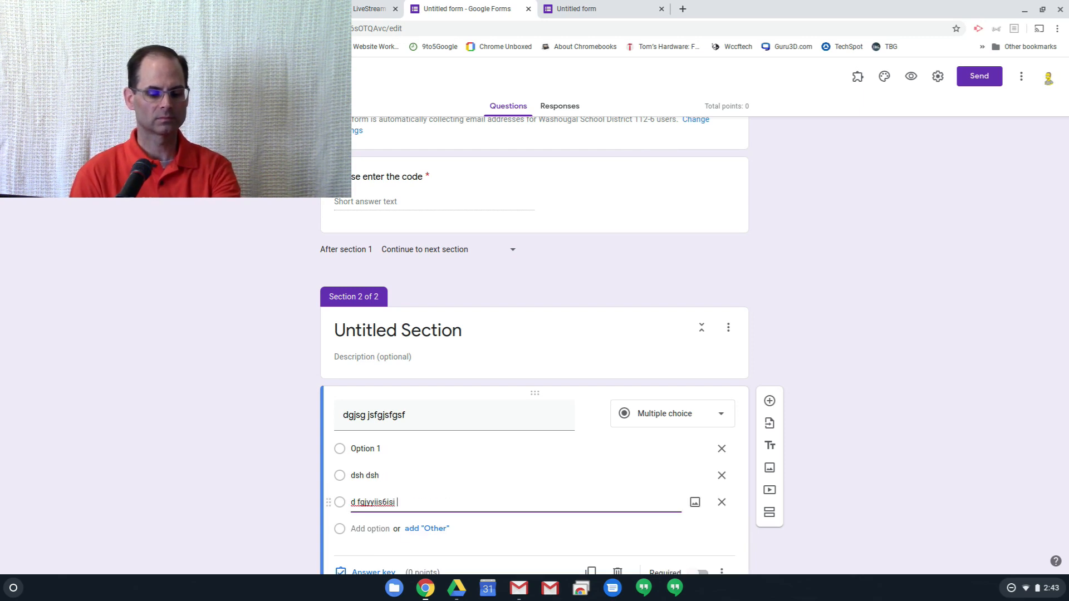
scroll(539, 487, "down", 1)
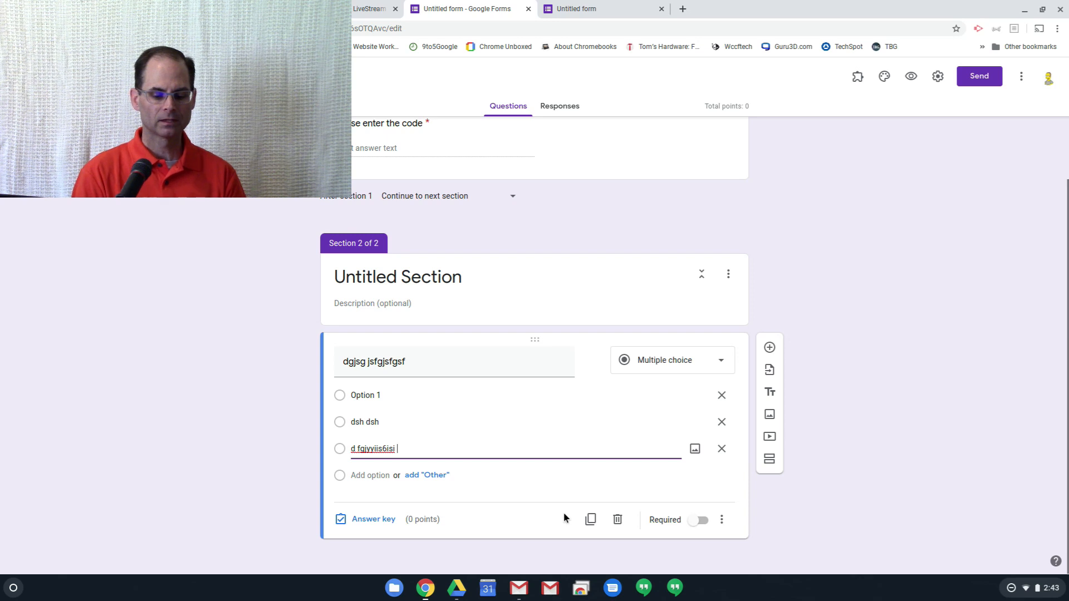
left_click(693, 520)
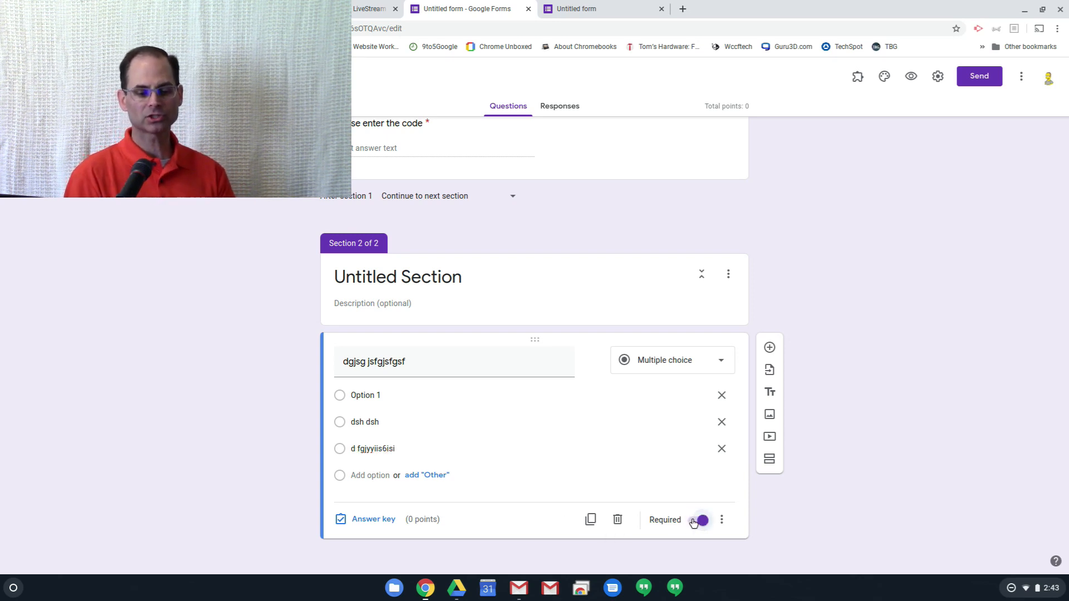
- Duplicate the multiple choice question in section 2 and mark Option 1 as the correct answer in the copy's answer key
scroll(693, 522, "up", 1)
left_click(620, 522)
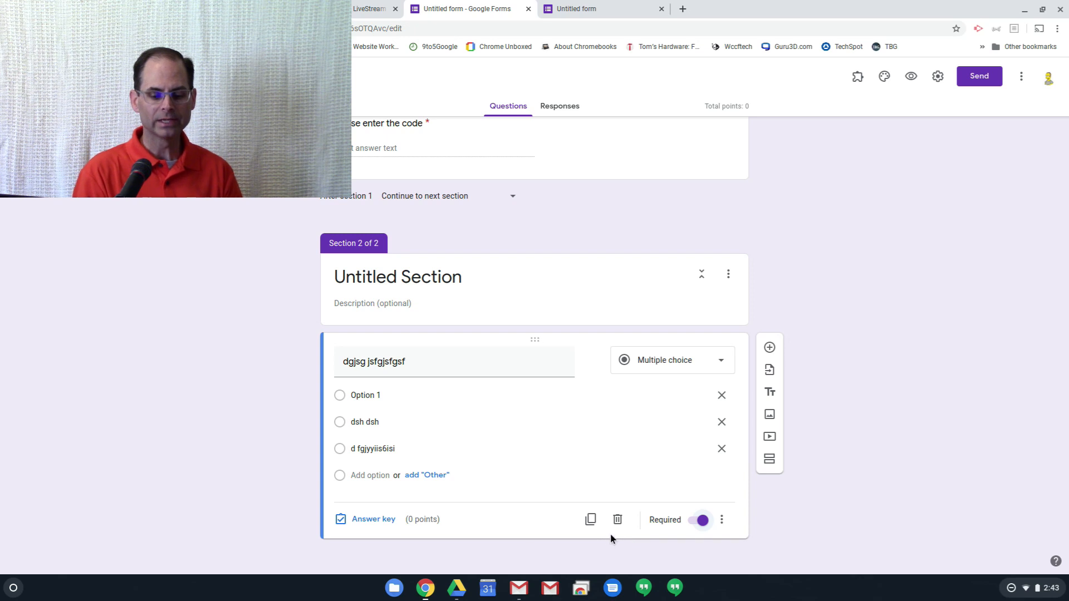
left_click(590, 520)
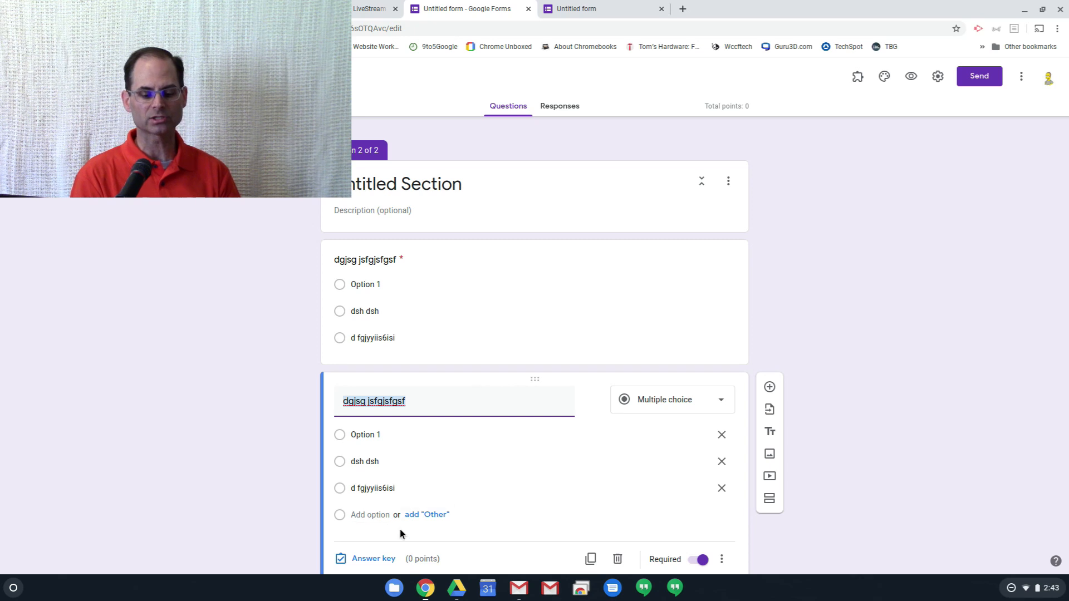
left_click(373, 559)
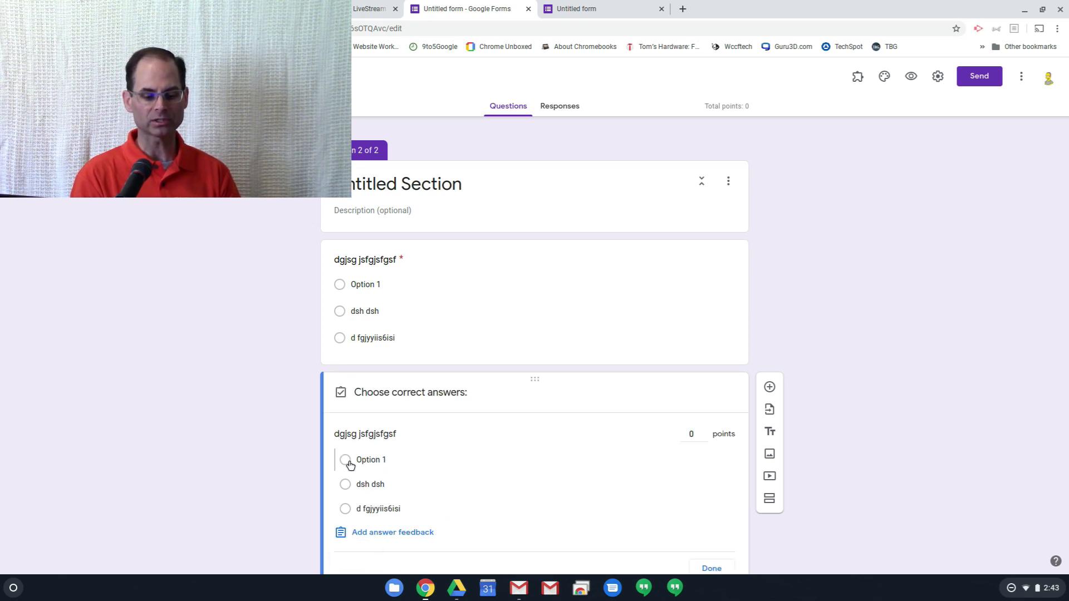
left_click(346, 461)
left_click(708, 518)
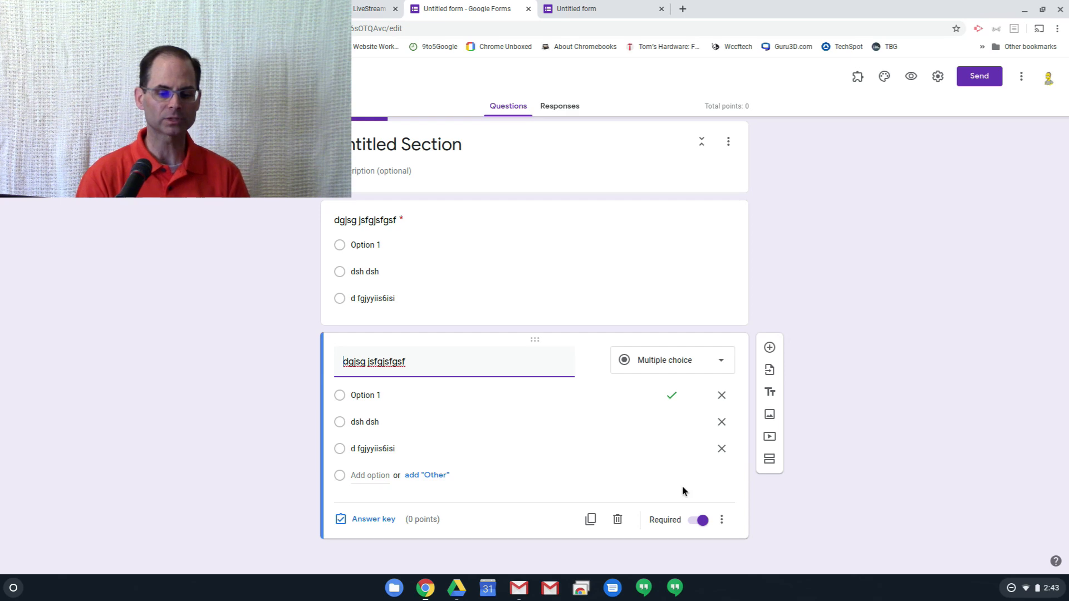
- Switch to the LiveStream notes document and review the outline of Google Forms settings
left_click(359, 14)
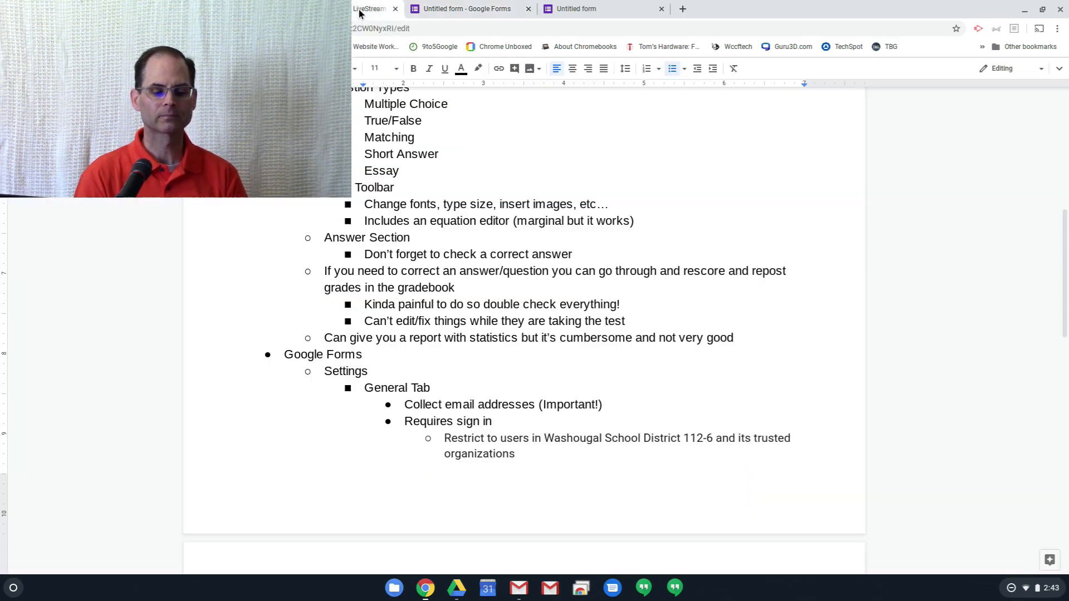
scroll(720, 256, "down", 5)
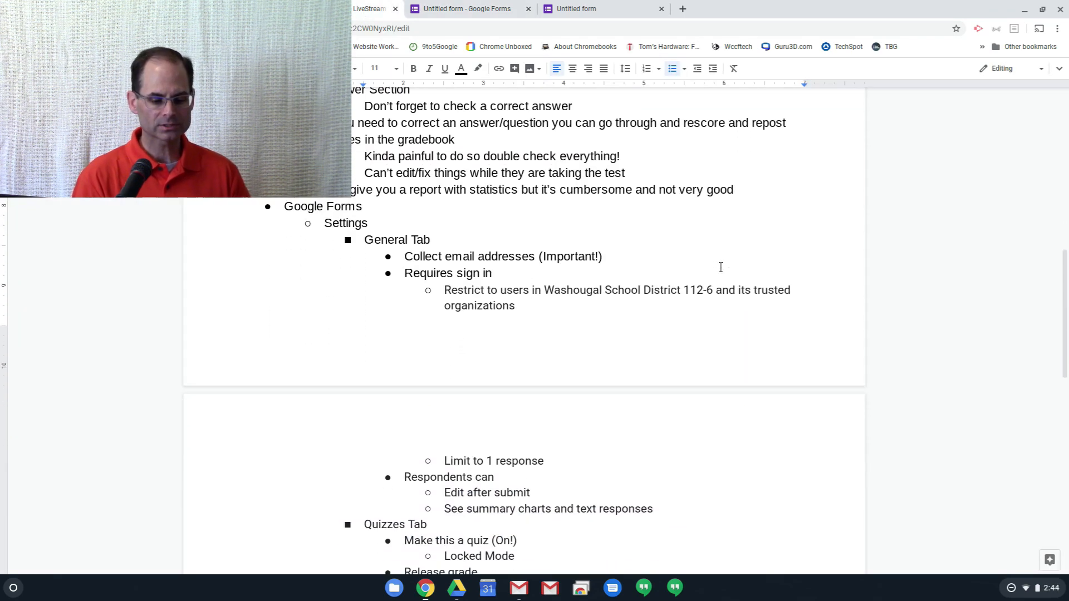